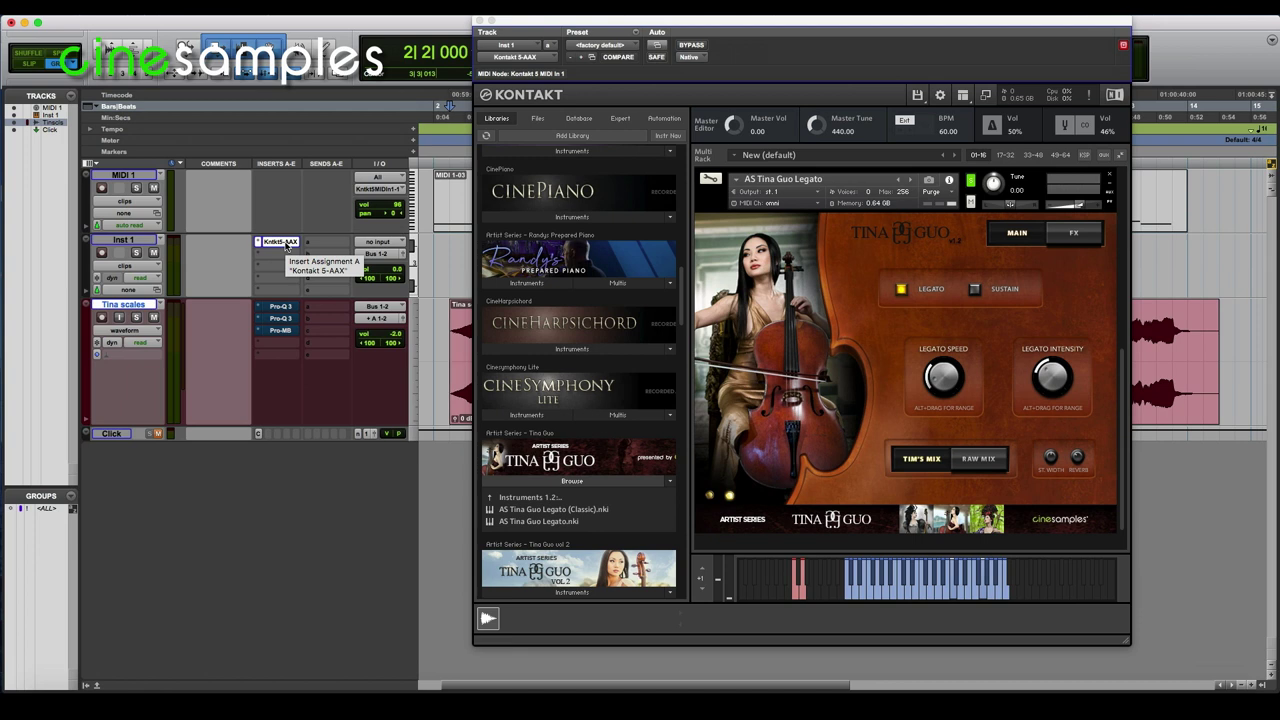
Hide the Kontakt instrument window and play the Tina scales passage from bar 2.
{"action": "left_click", "coordinate": [284, 243]}
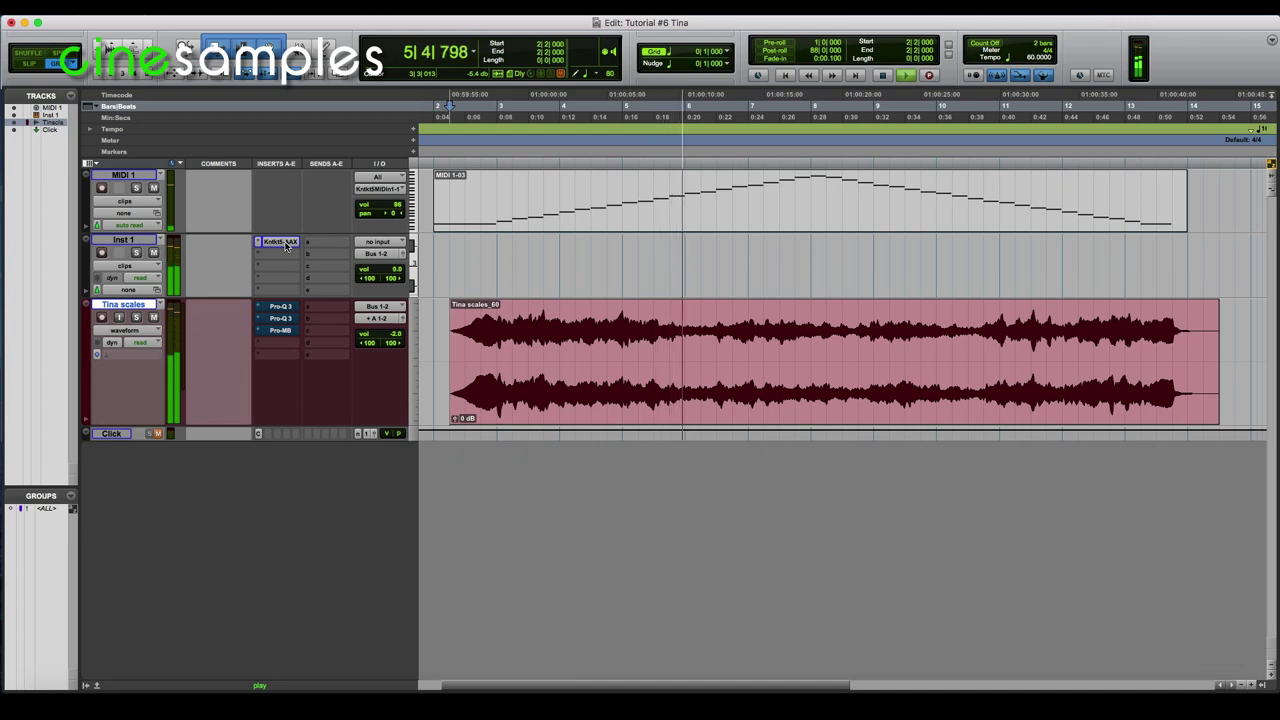
{"action": "key", "text": "space"}
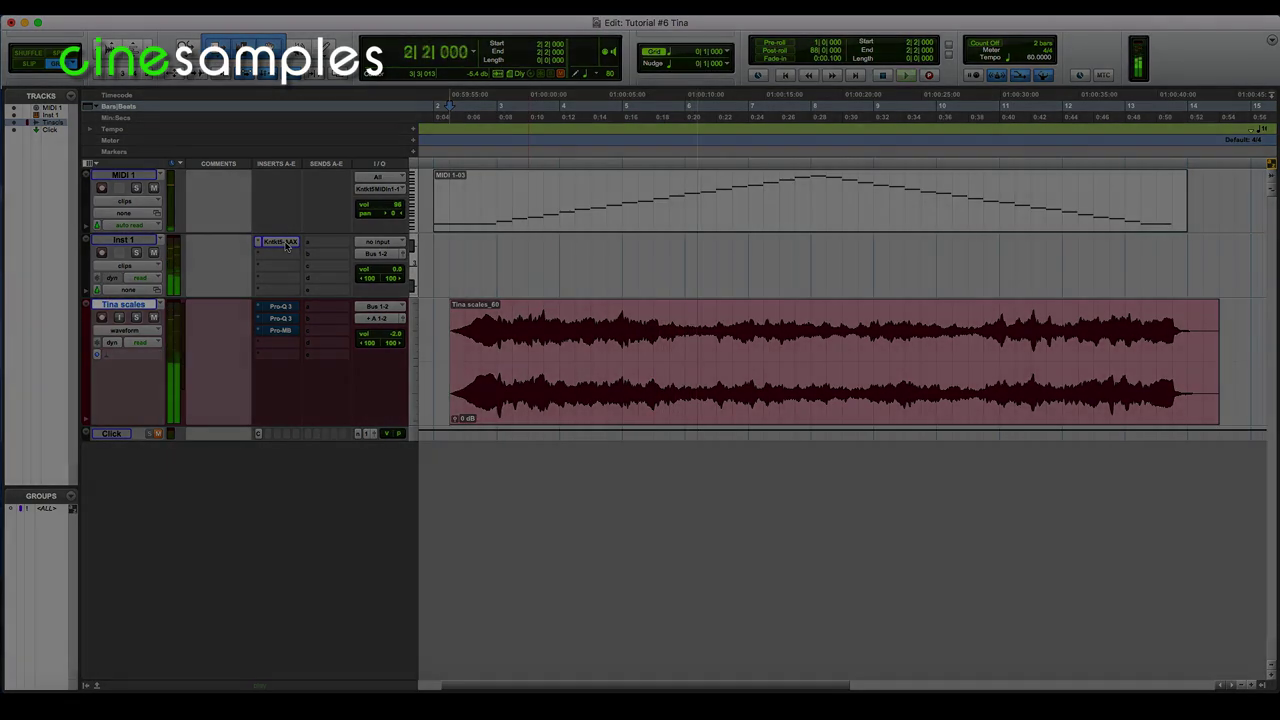
{"action": "key", "text": "space"}
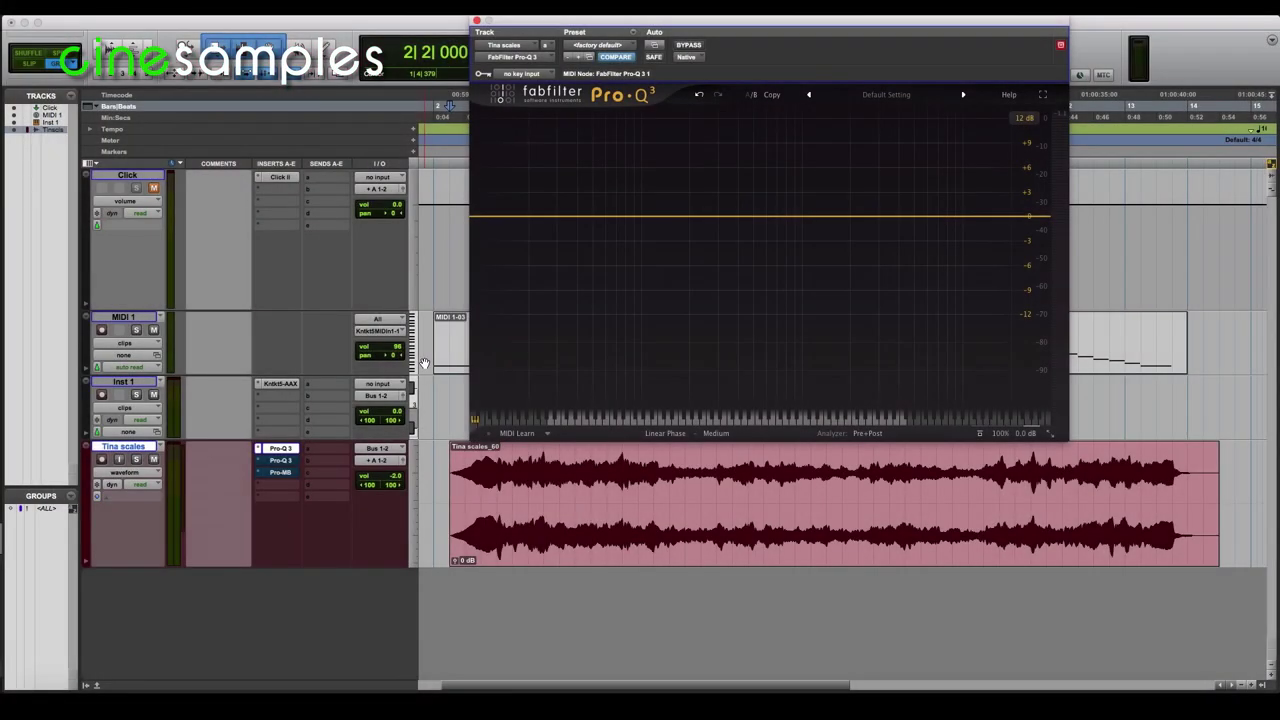
While the scale plays, add a Pro-Q 3 bell cut of about 3.4 dB with Q about 2.5, tuned to C3.
{"action": "key", "text": "space"}
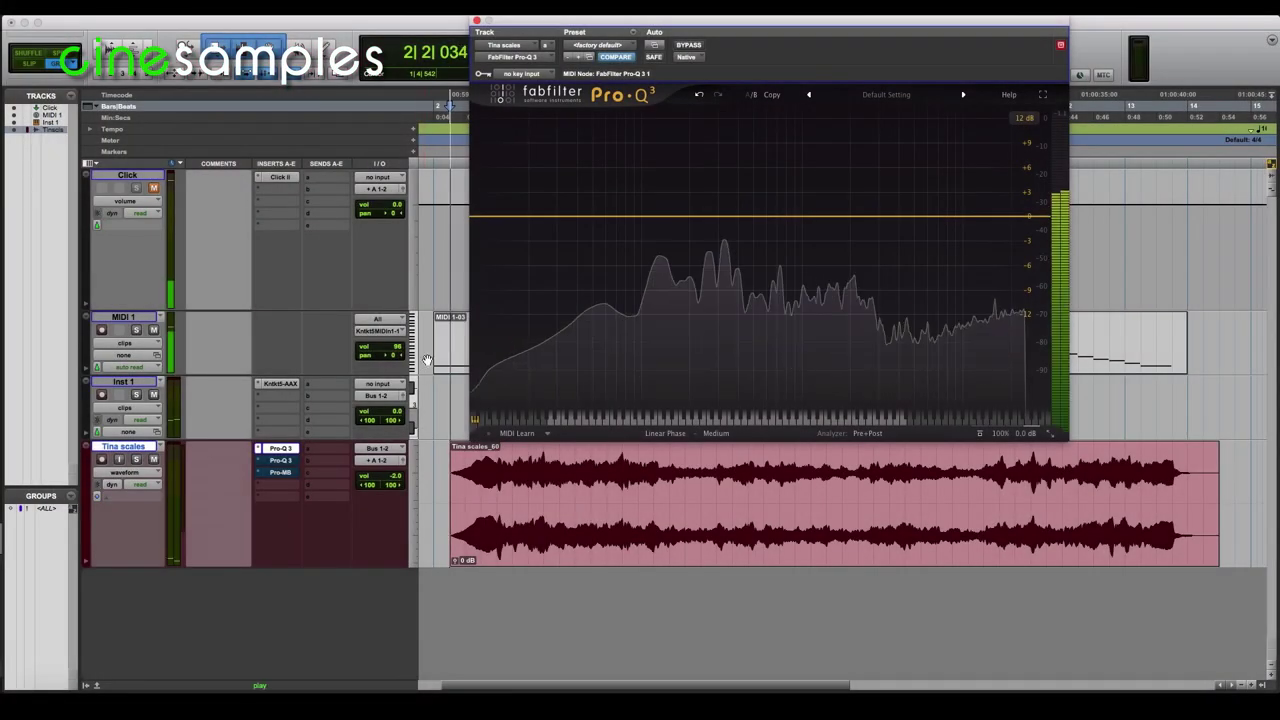
{"action": "left_click_drag", "start_coordinate": [657, 216], "coordinate": [660, 244]}
{"action": "scroll", "coordinate": [712, 373], "scroll_direction": "up", "scroll_amount": 4}
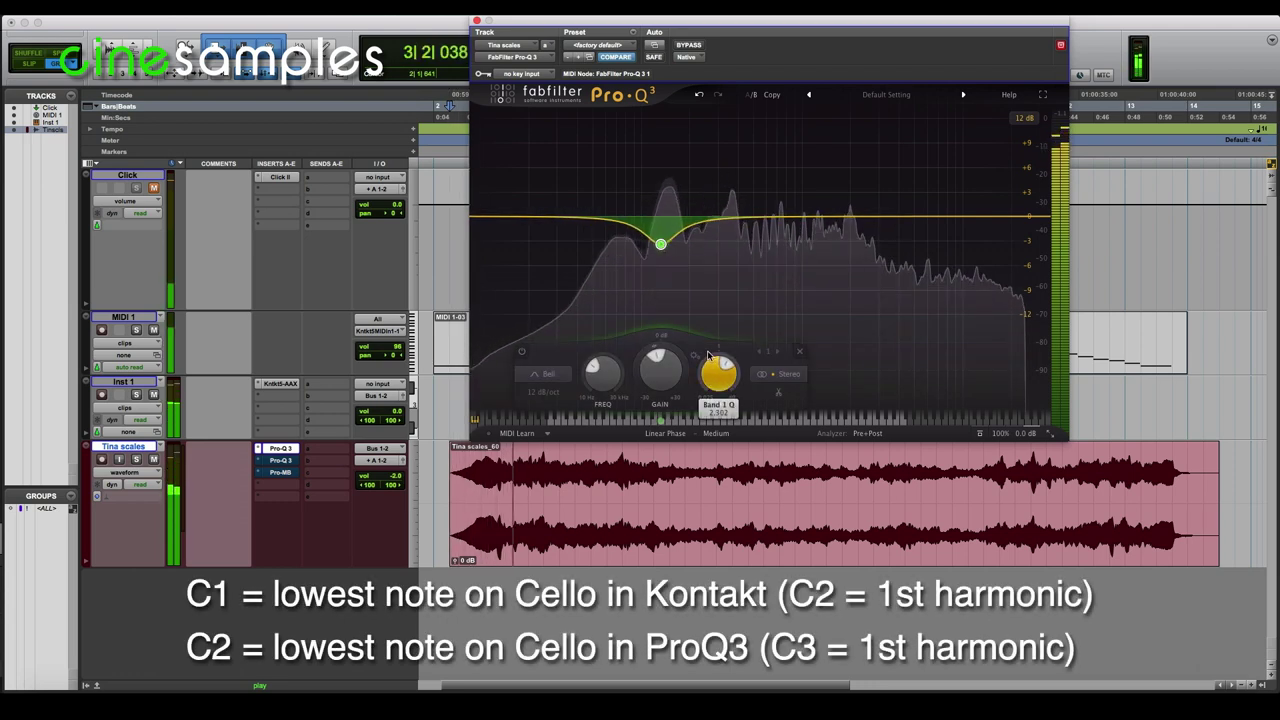
{"action": "double_click", "coordinate": [651, 274]}
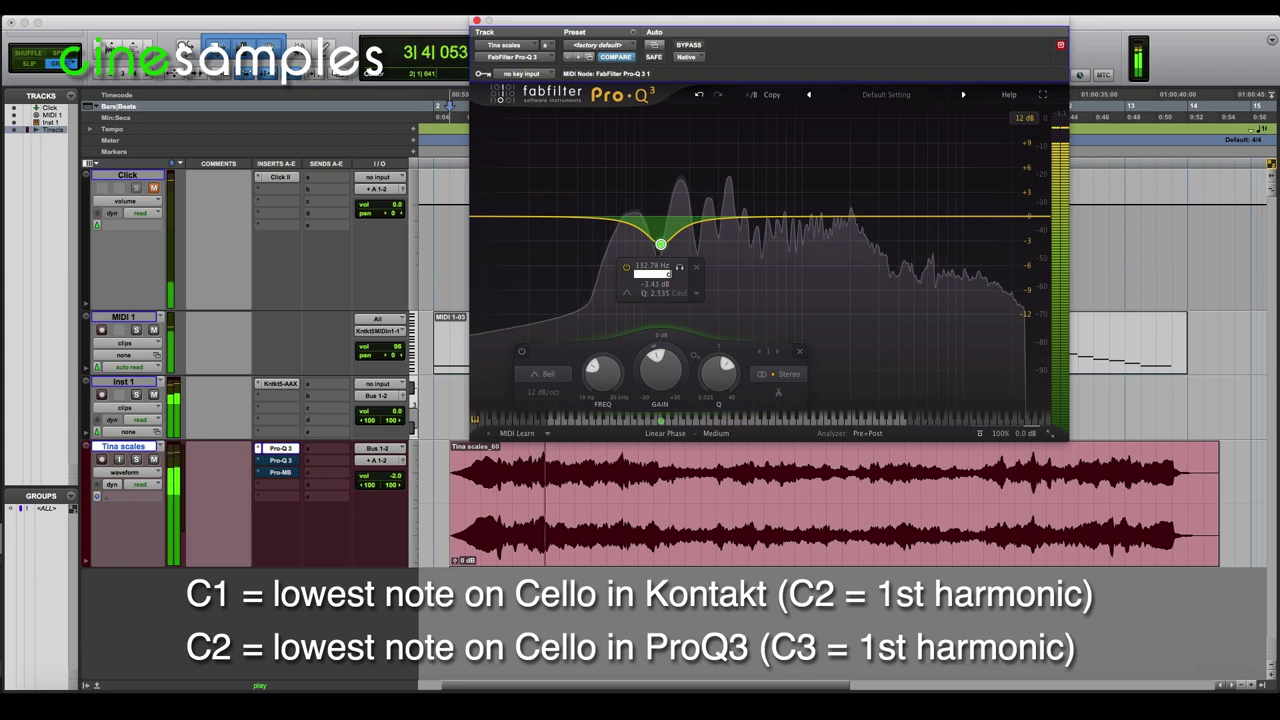
{"action": "type", "text": "C3"}
{"action": "key", "text": "Return"}
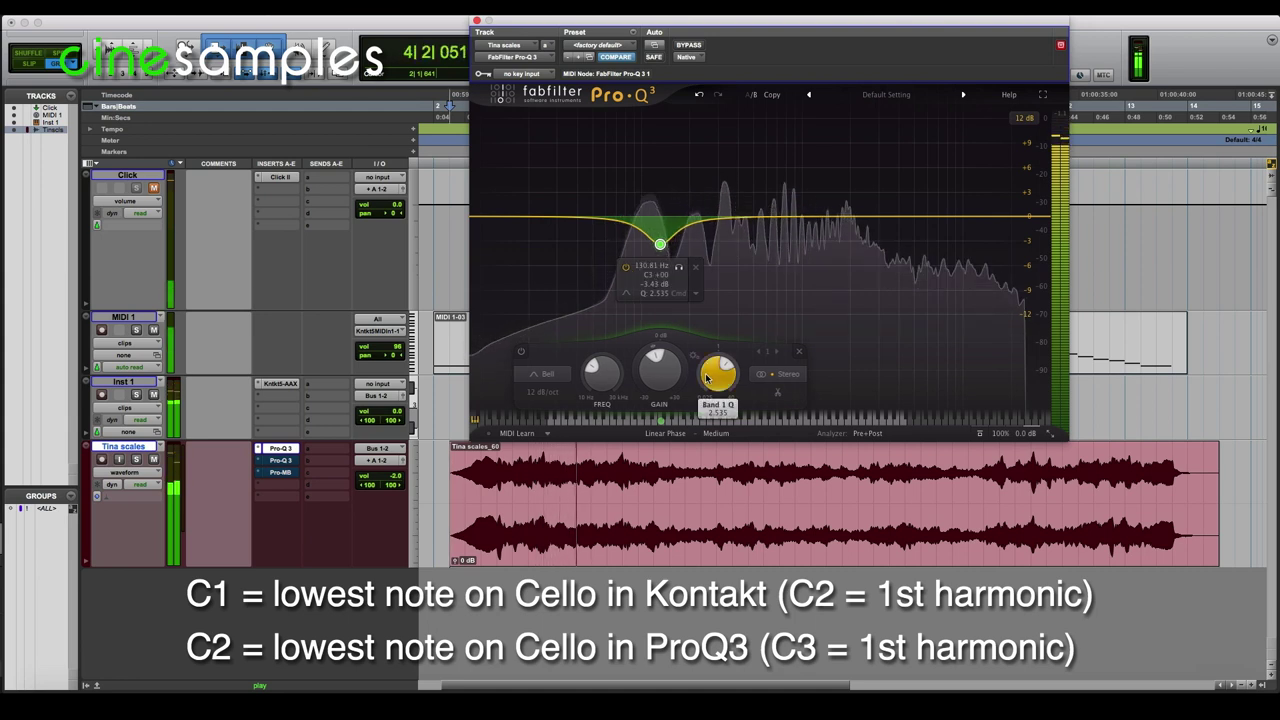
Narrow the C3 band to a Q of about 3.9 and lower its gain to about -6.8 dB.
{"action": "scroll", "coordinate": [664, 395], "scroll_direction": "down", "scroll_amount": 6}
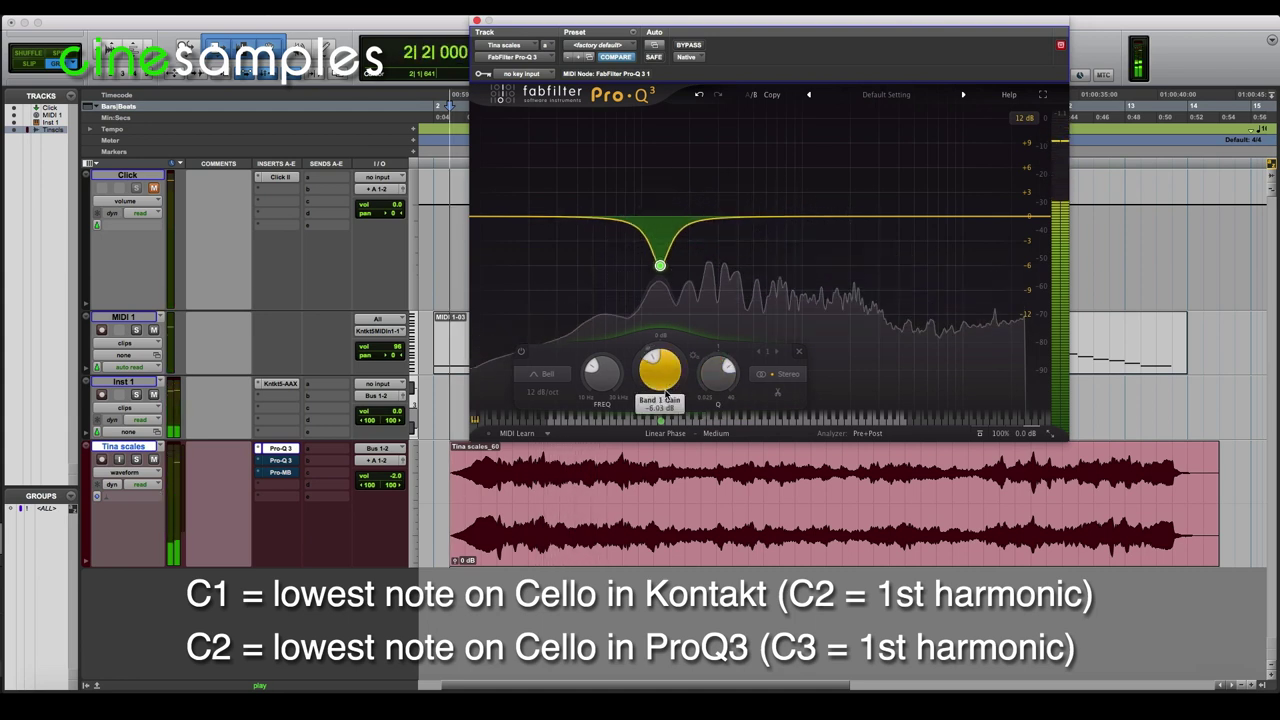
{"action": "scroll", "coordinate": [666, 396], "scroll_direction": "up", "scroll_amount": 3}
{"action": "scroll", "coordinate": [667, 395], "scroll_direction": "down", "scroll_amount": 3}
{"action": "scroll", "coordinate": [668, 394], "scroll_direction": "up", "scroll_amount": 6}
{"action": "scroll", "coordinate": [670, 393], "scroll_direction": "down", "scroll_amount": 5}
{"action": "scroll", "coordinate": [672, 390], "scroll_direction": "up", "scroll_amount": 1}
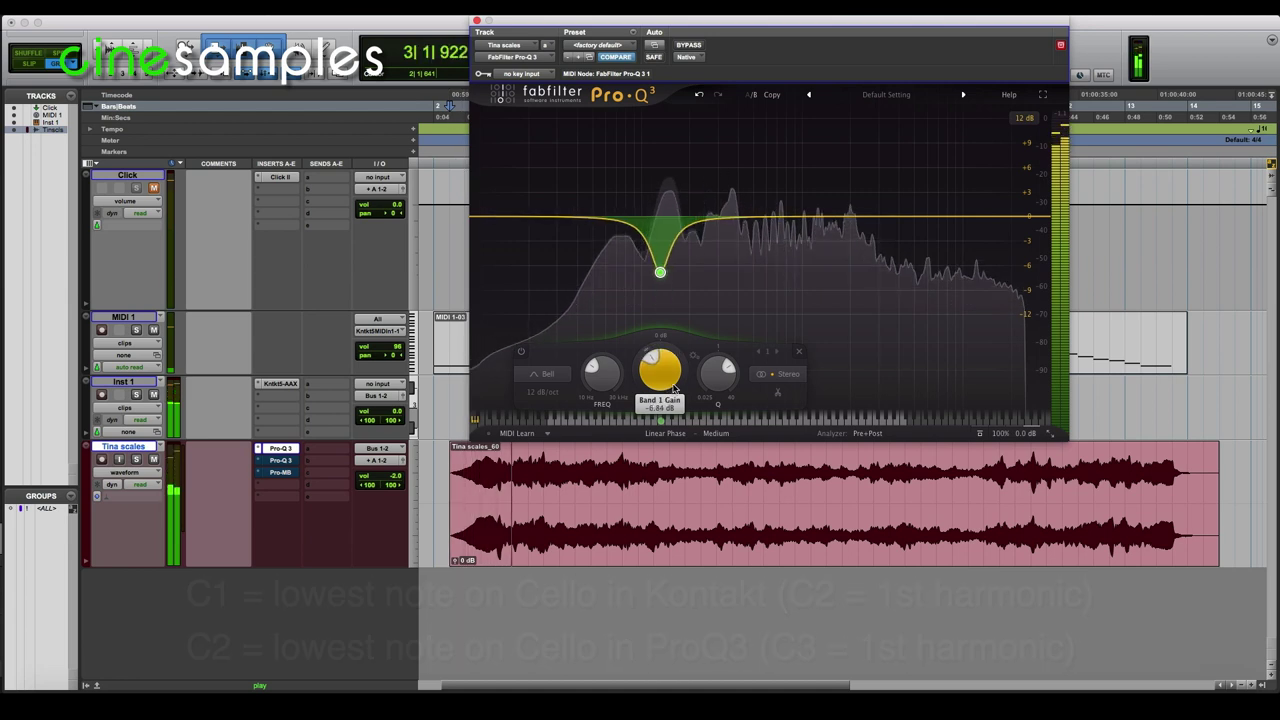
Add a second bell cut of about 2.45 dB at E4 with a narrow Q of about 6.8.
{"action": "mouse_move", "coordinate": [727, 232]}
{"action": "left_mouse_down"}
{"action": "mouse_move", "coordinate": [724, 220]}
{"action": "mouse_move", "coordinate": [725, 237]}
{"action": "left_mouse_up"}
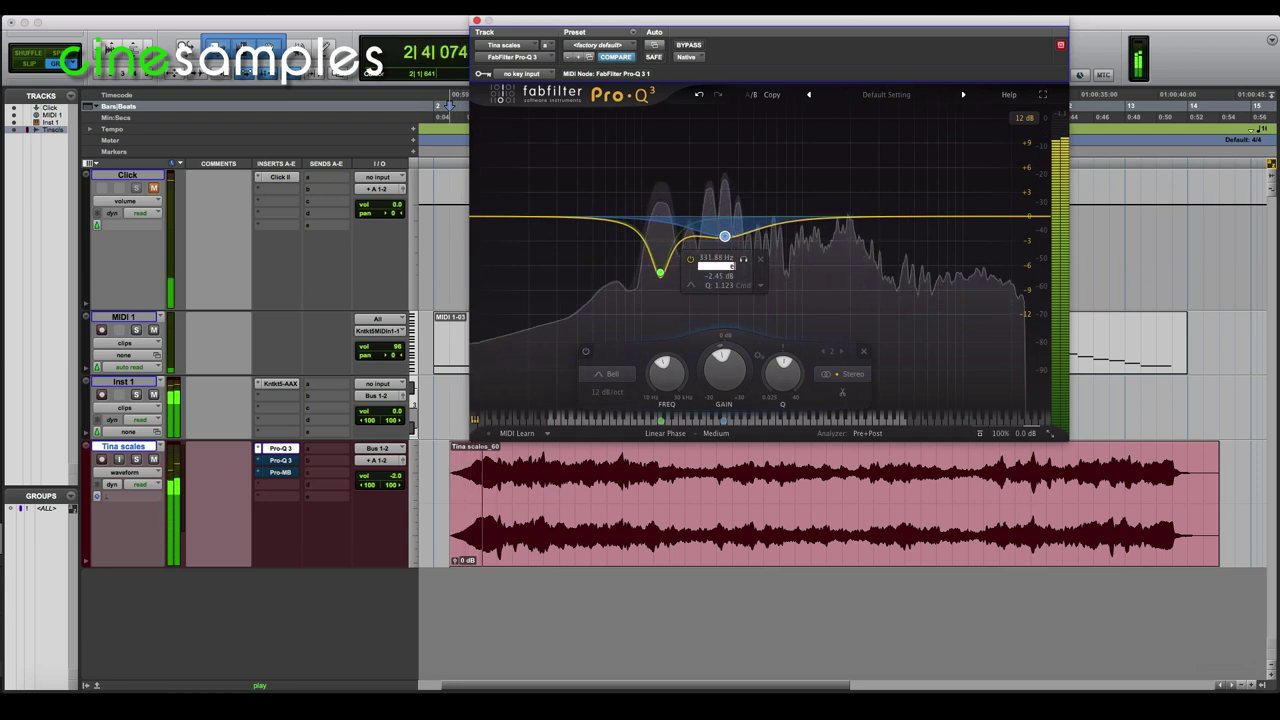
{"action": "scroll", "coordinate": [741, 283], "scroll_direction": "up", "scroll_amount": 5}
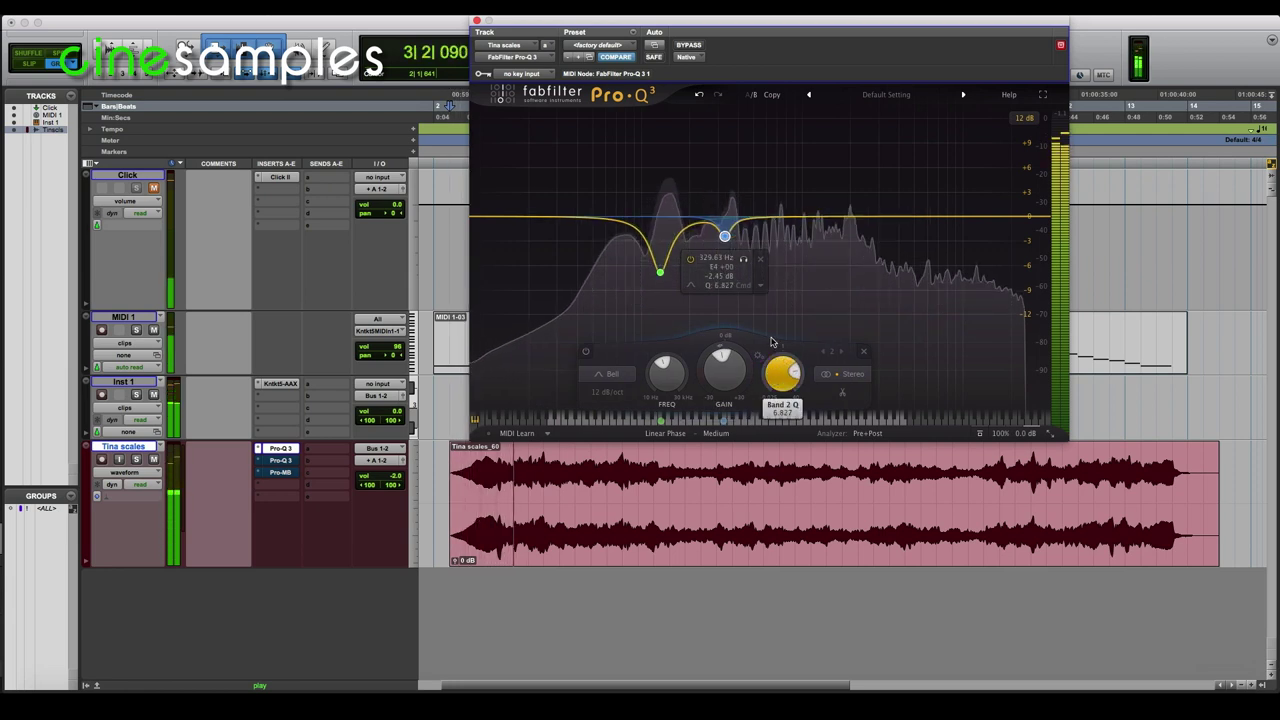
{"action": "scroll", "coordinate": [733, 362], "scroll_direction": "up", "scroll_amount": 3}
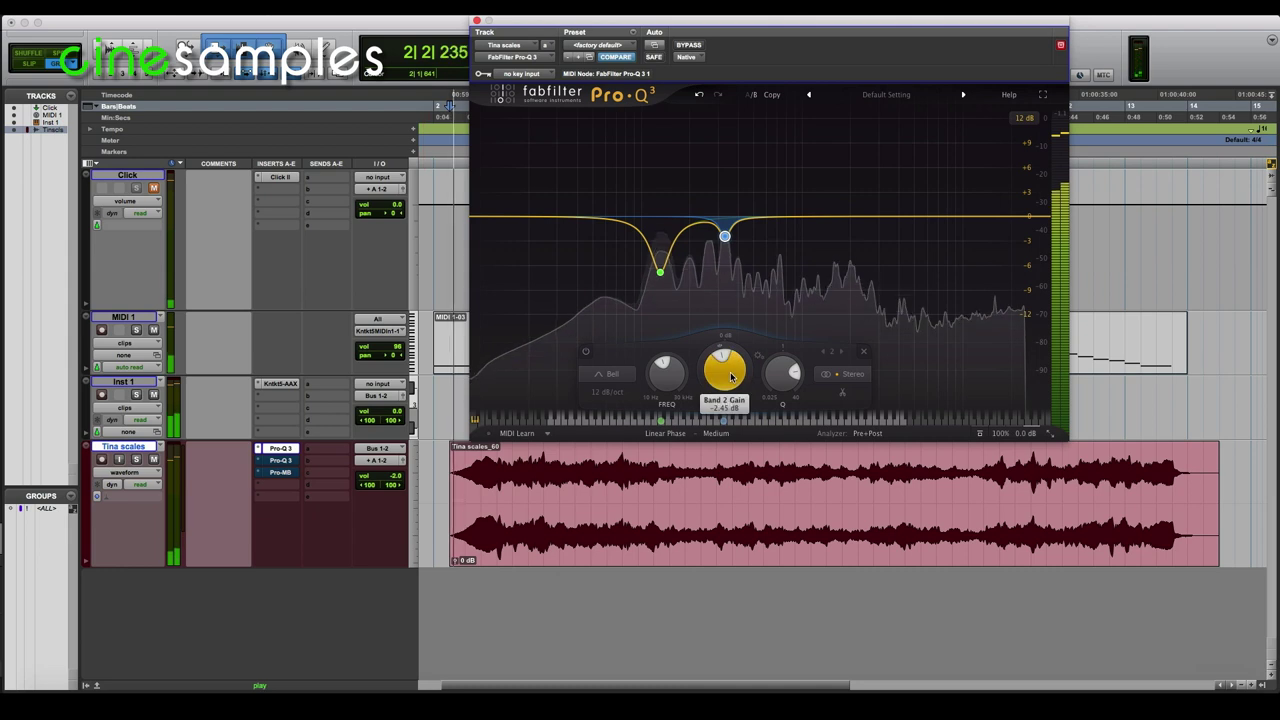
Lower the E4 band's gain to about -6.2 dB, toggling the band off and on to compare.
{"action": "scroll", "coordinate": [733, 362], "scroll_direction": "down", "scroll_amount": 8}
{"action": "left_click", "coordinate": [586, 351]}
{"action": "left_click", "coordinate": [586, 351]}
{"action": "left_click", "coordinate": [586, 351]}
{"action": "left_click", "coordinate": [586, 351]}
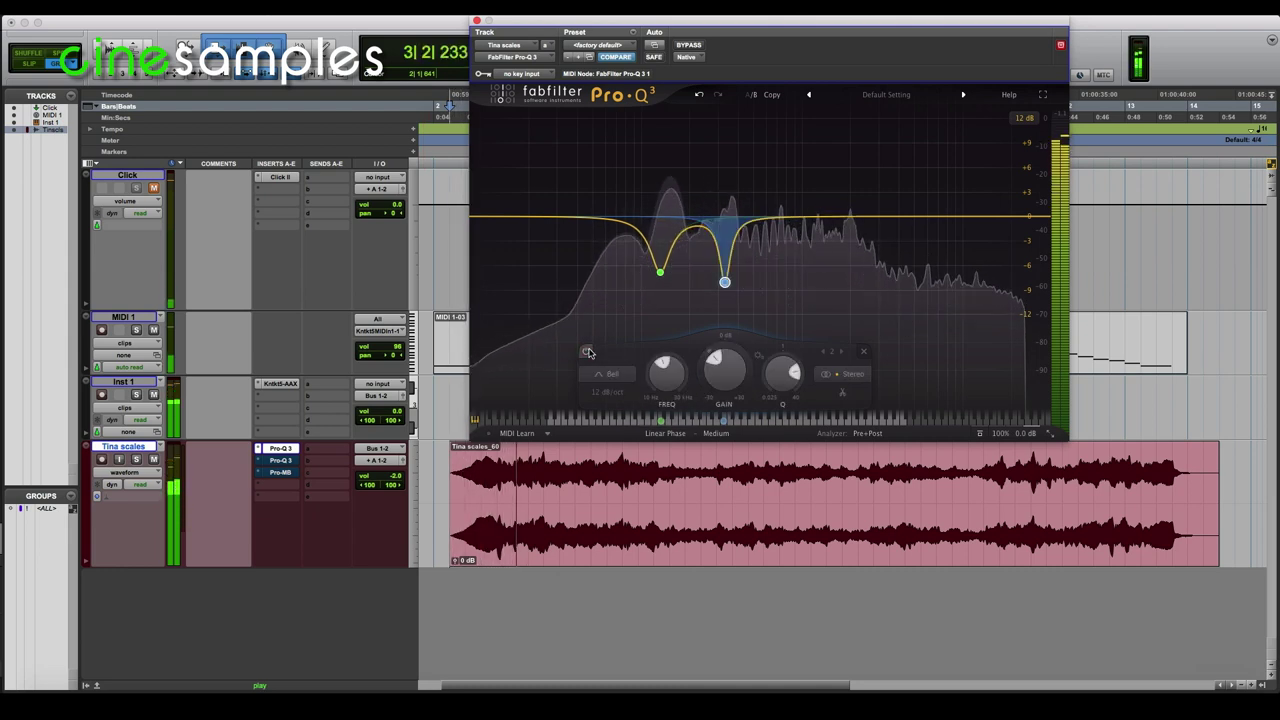
{"action": "scroll", "coordinate": [728, 352], "scroll_direction": "up", "scroll_amount": 4}
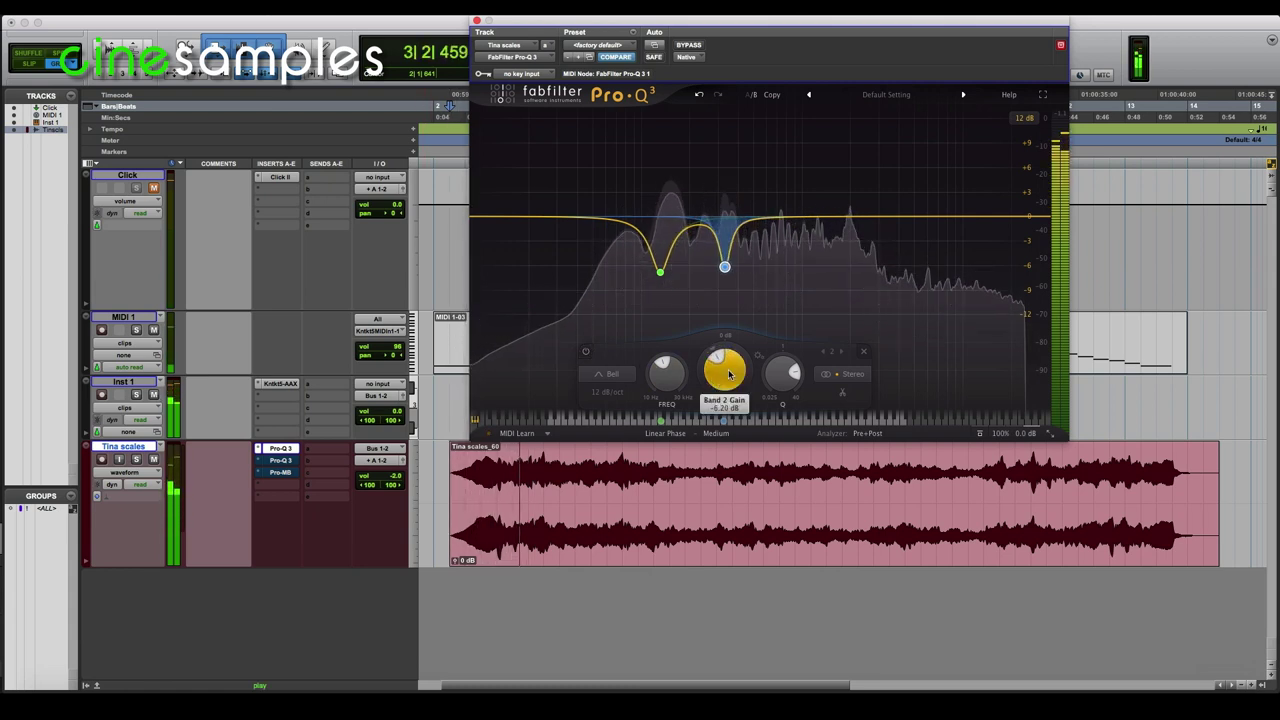
Set the C3 band's slope to 36 dB/oct, widen its Q to about 2.1 and shift it to about 145 Hz.
{"action": "mouse_move", "coordinate": [661, 274]}
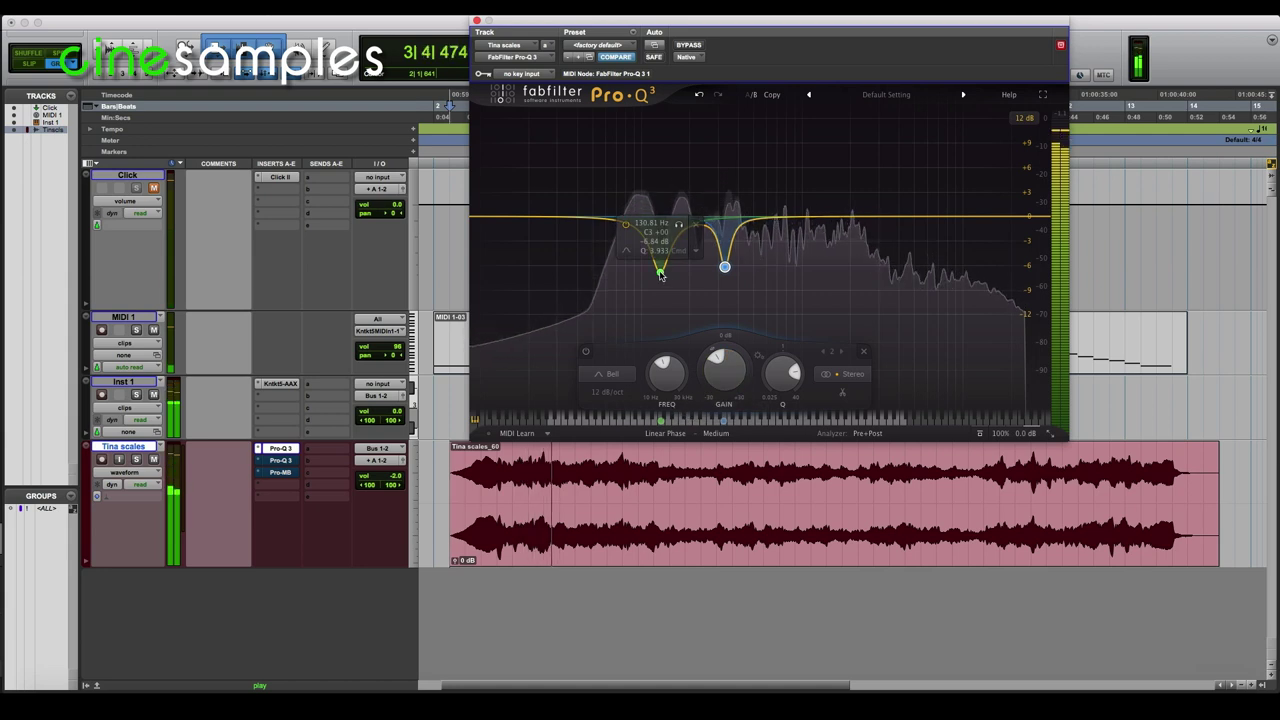
{"action": "left_click", "coordinate": [660, 272]}
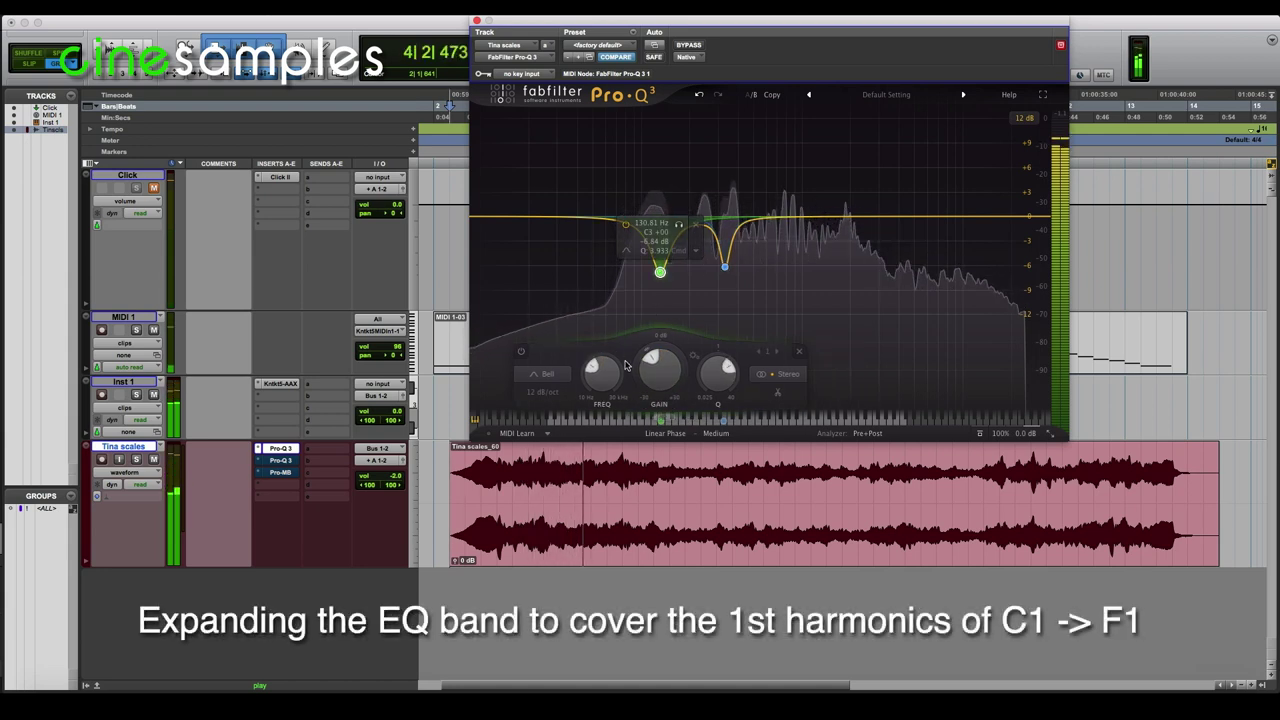
{"action": "left_click", "coordinate": [543, 392]}
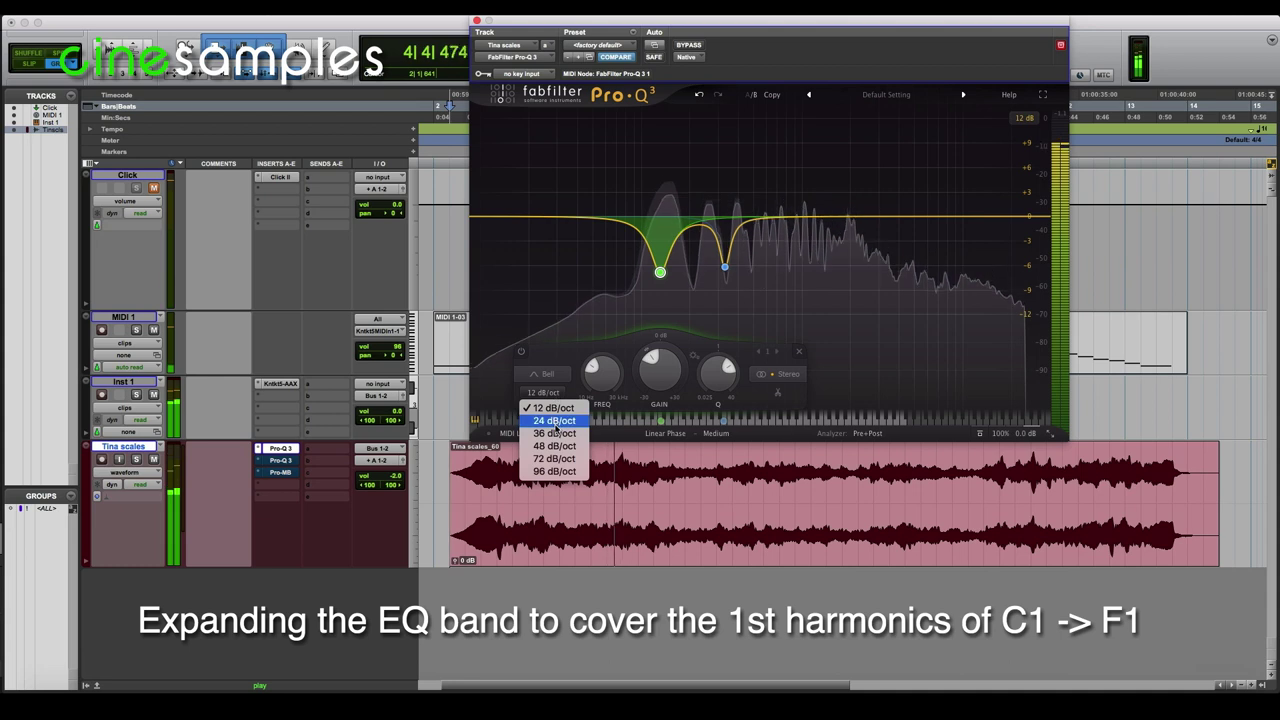
{"action": "left_click", "coordinate": [554, 433]}
{"action": "scroll", "coordinate": [714, 390], "scroll_direction": "up", "scroll_amount": 5}
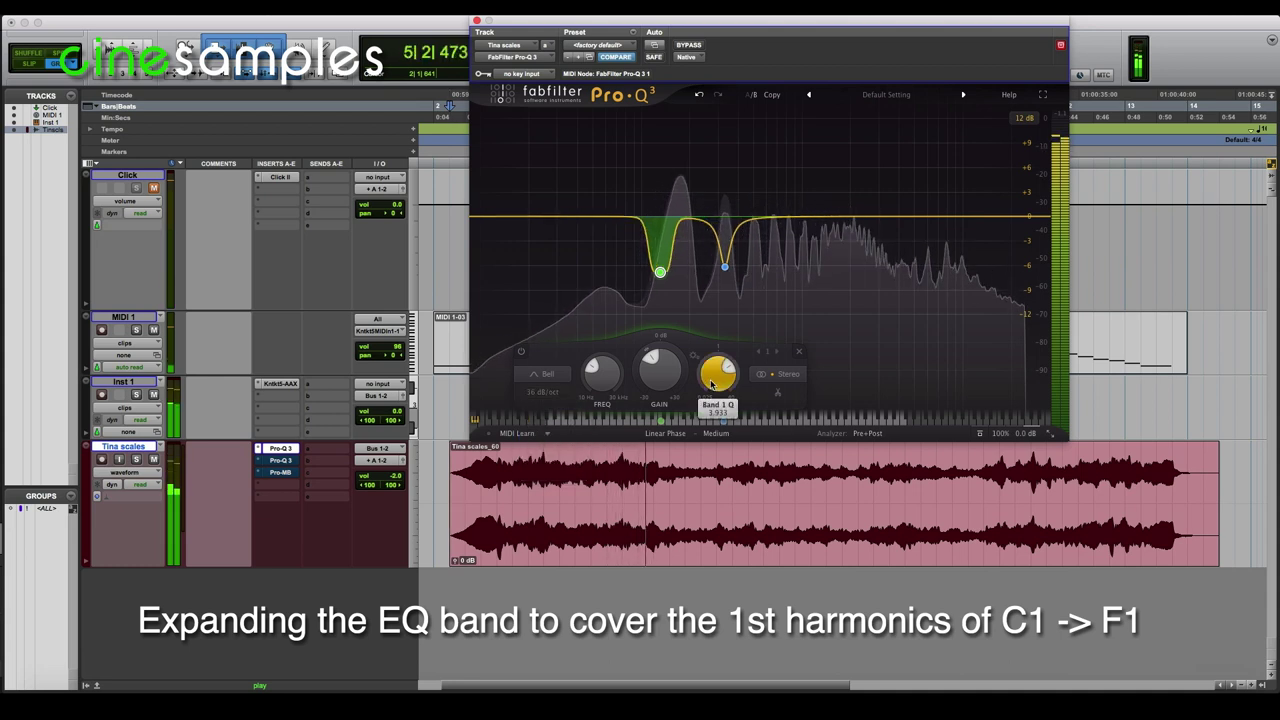
{"action": "left_click_drag", "start_coordinate": [713, 374], "coordinate": [710, 397]}
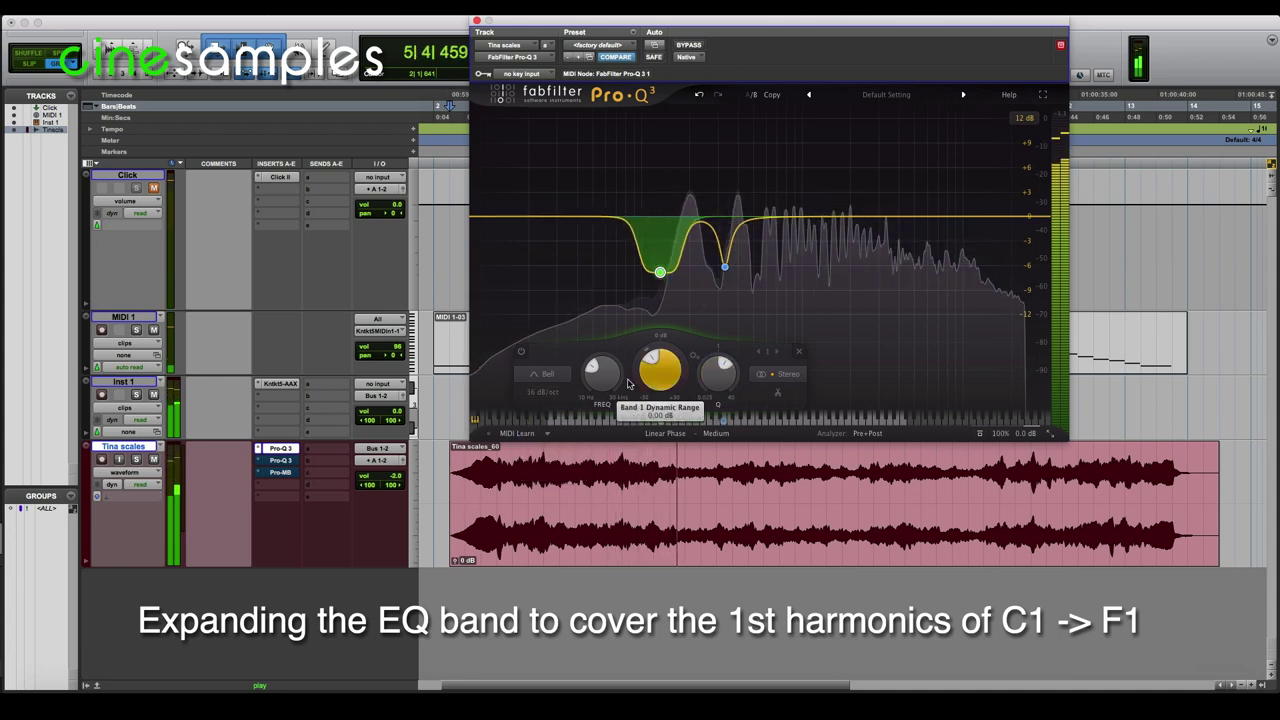
{"action": "scroll", "coordinate": [603, 373], "scroll_direction": "up", "scroll_amount": 2}
Play the scale and compare the static EQ using Pro-Q 3's A/B state and plug-in bypass.
{"action": "key", "text": "space"}
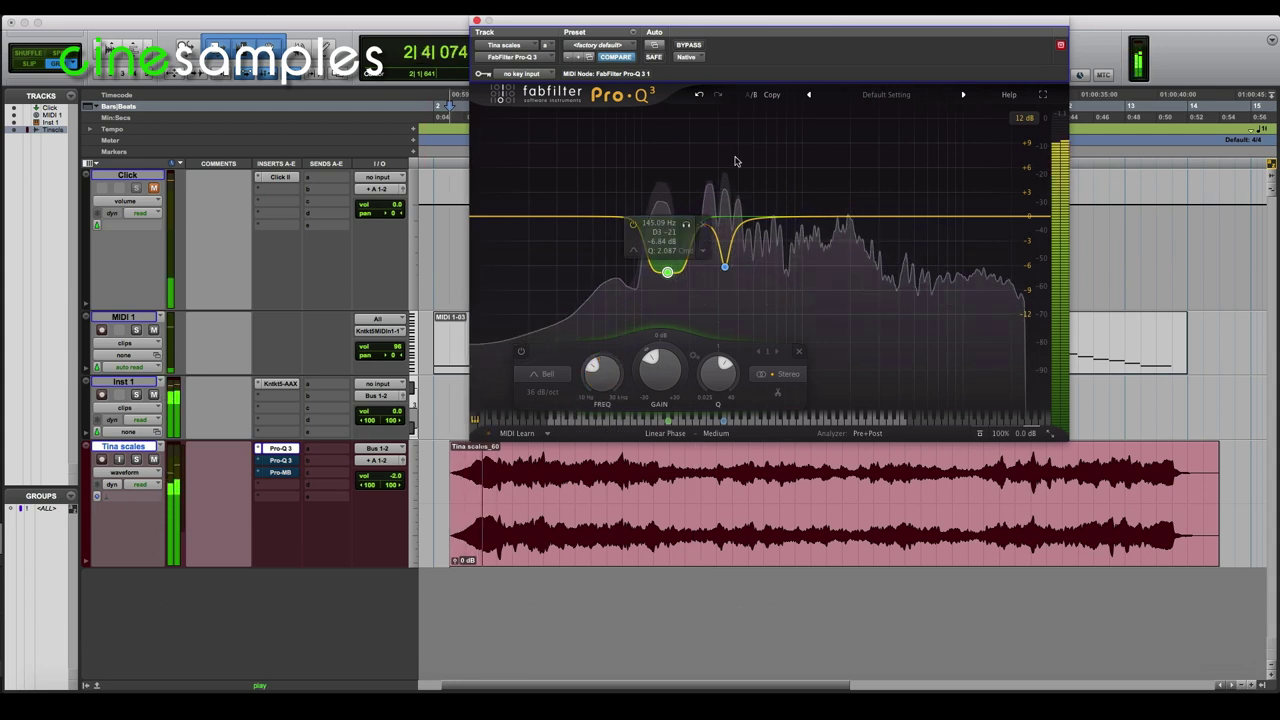
{"action": "left_click", "coordinate": [750, 96]}
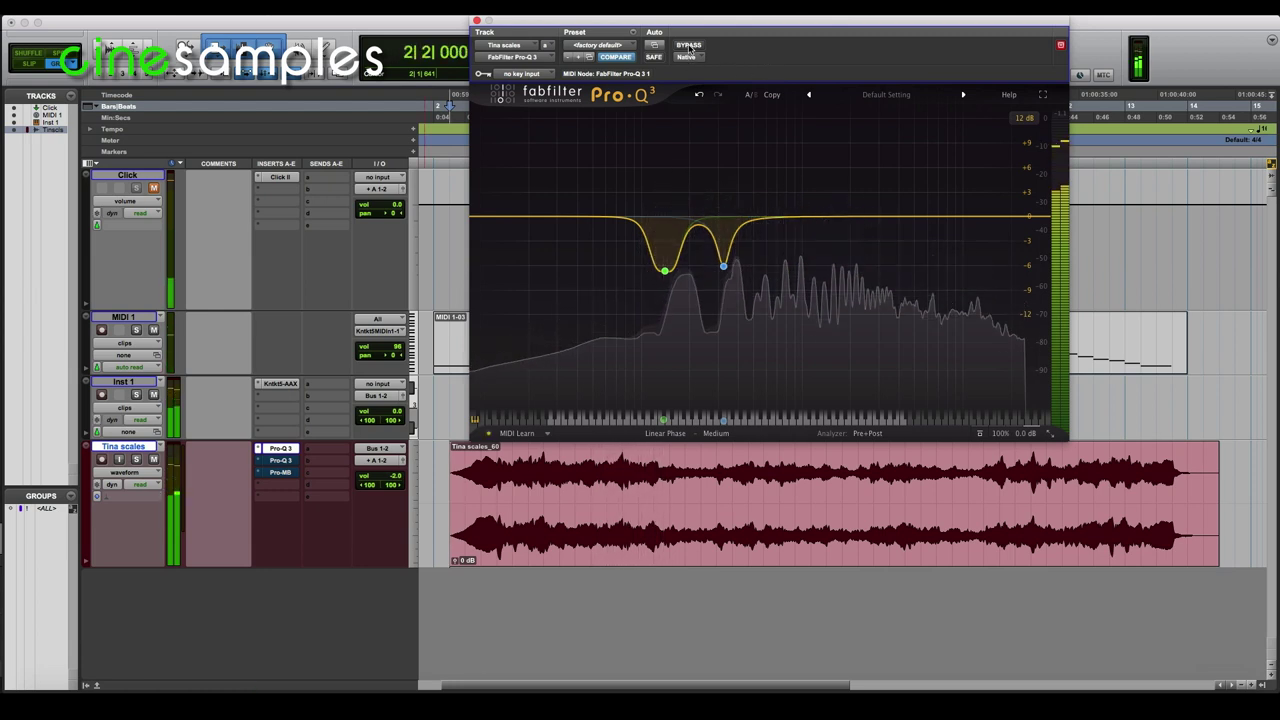
{"action": "left_click", "coordinate": [688, 46]}
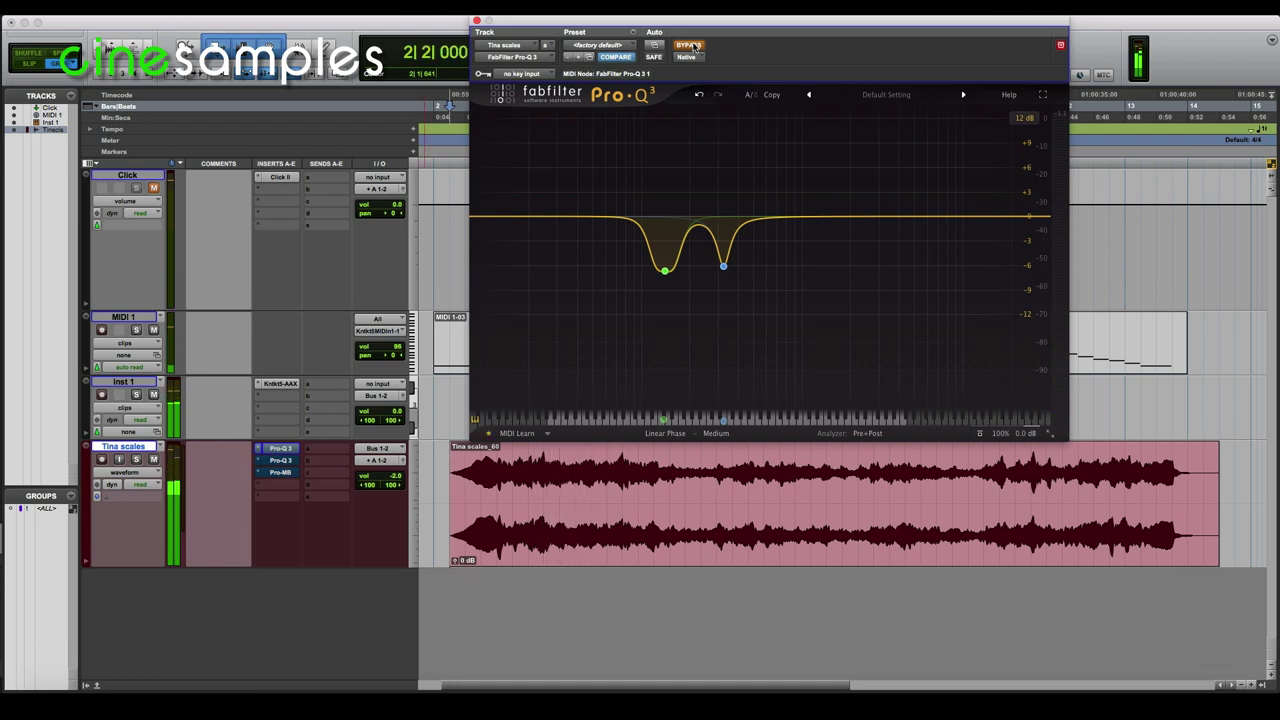
{"action": "left_click", "coordinate": [689, 45]}
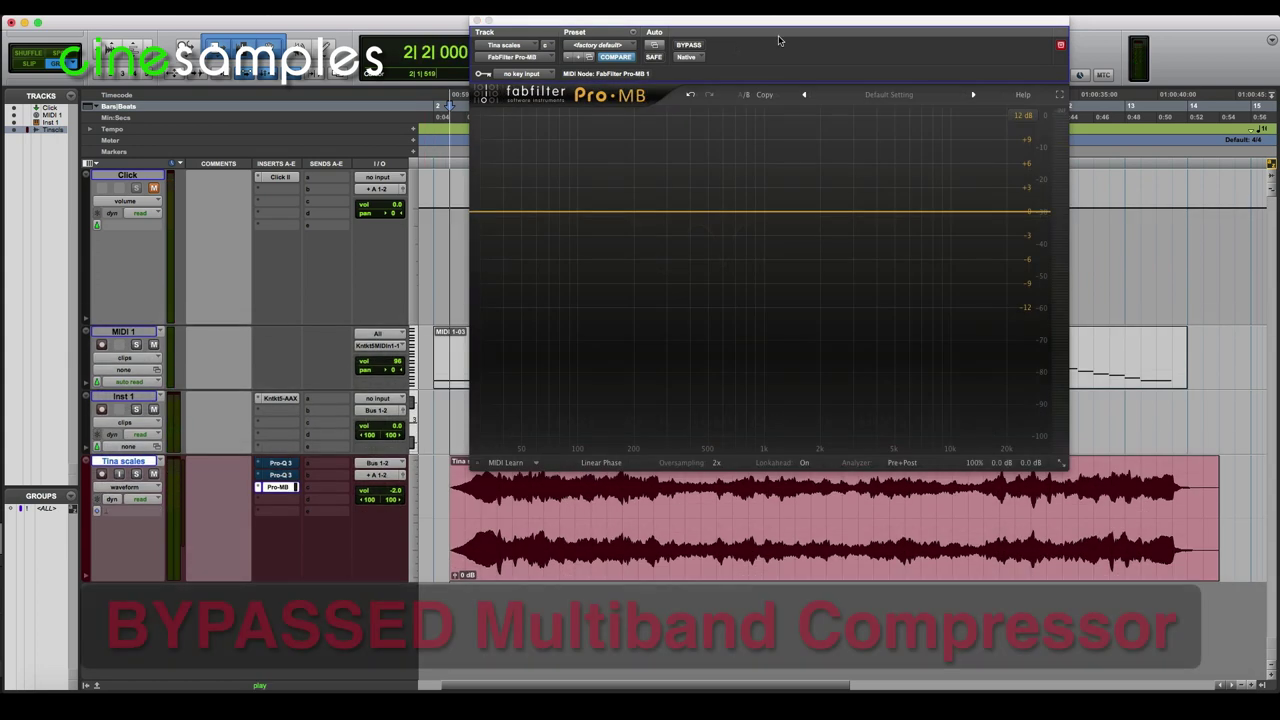
Audition the scale with the Pro-MB multiband compressor bypassed, and again with it active.
{"action": "key", "text": "space"}
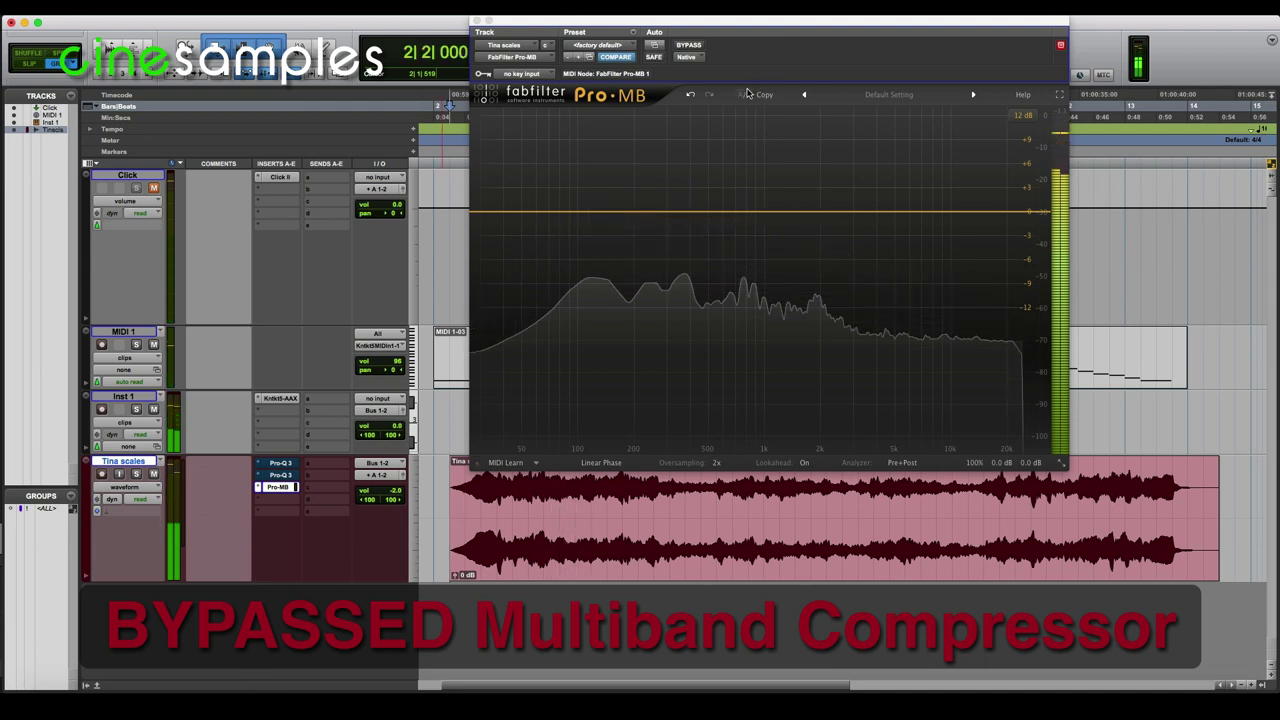
{"action": "left_click", "coordinate": [688, 44]}
{"action": "key", "text": "space"}
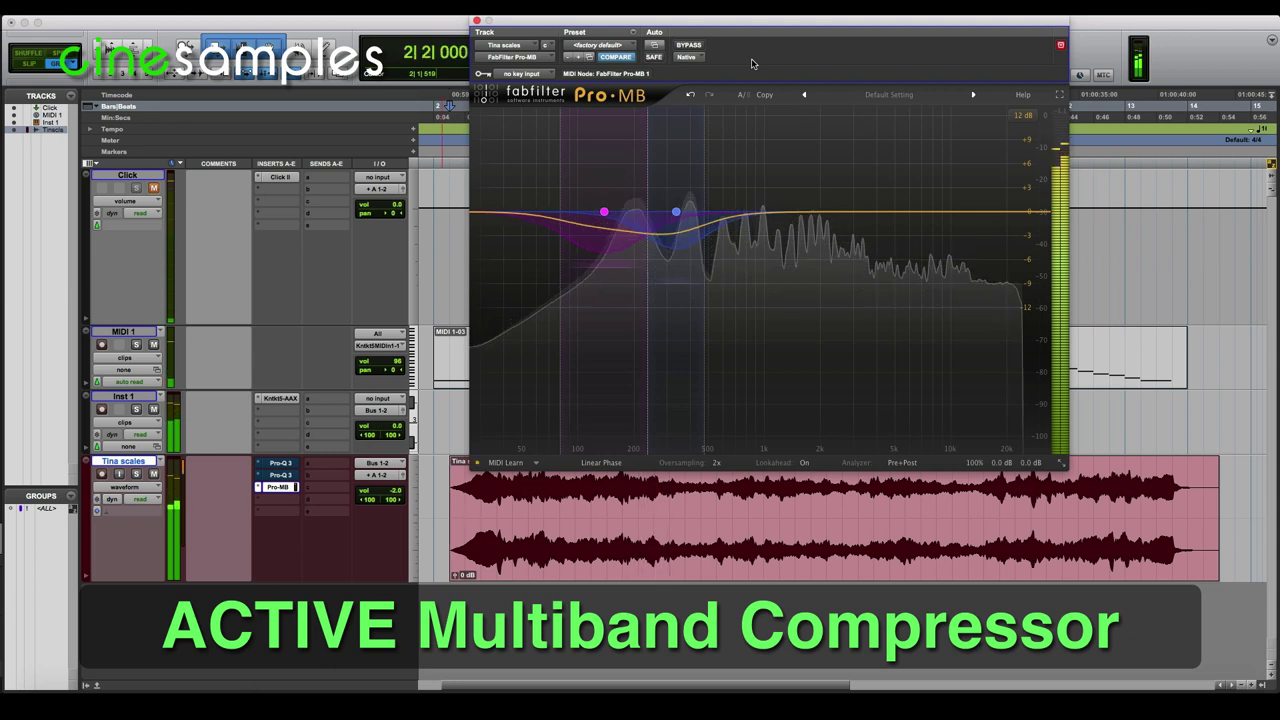
{"action": "key", "text": "space"}
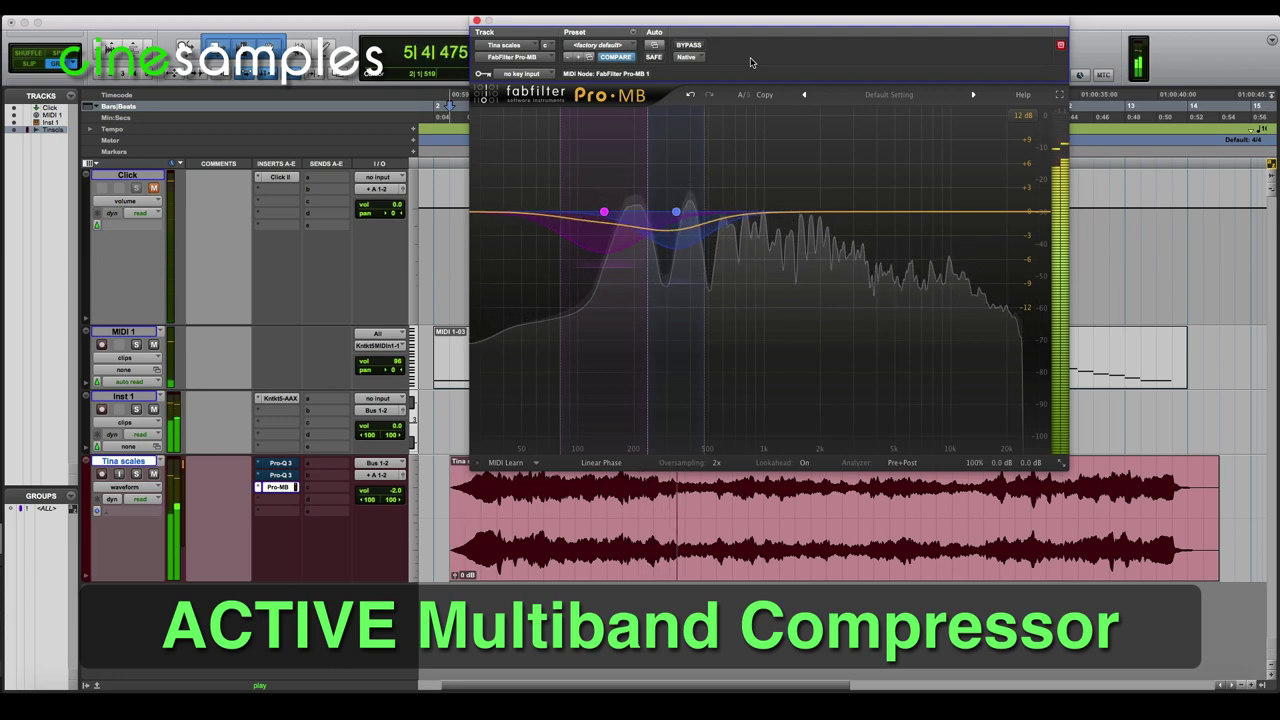
{"action": "key", "text": "space"}
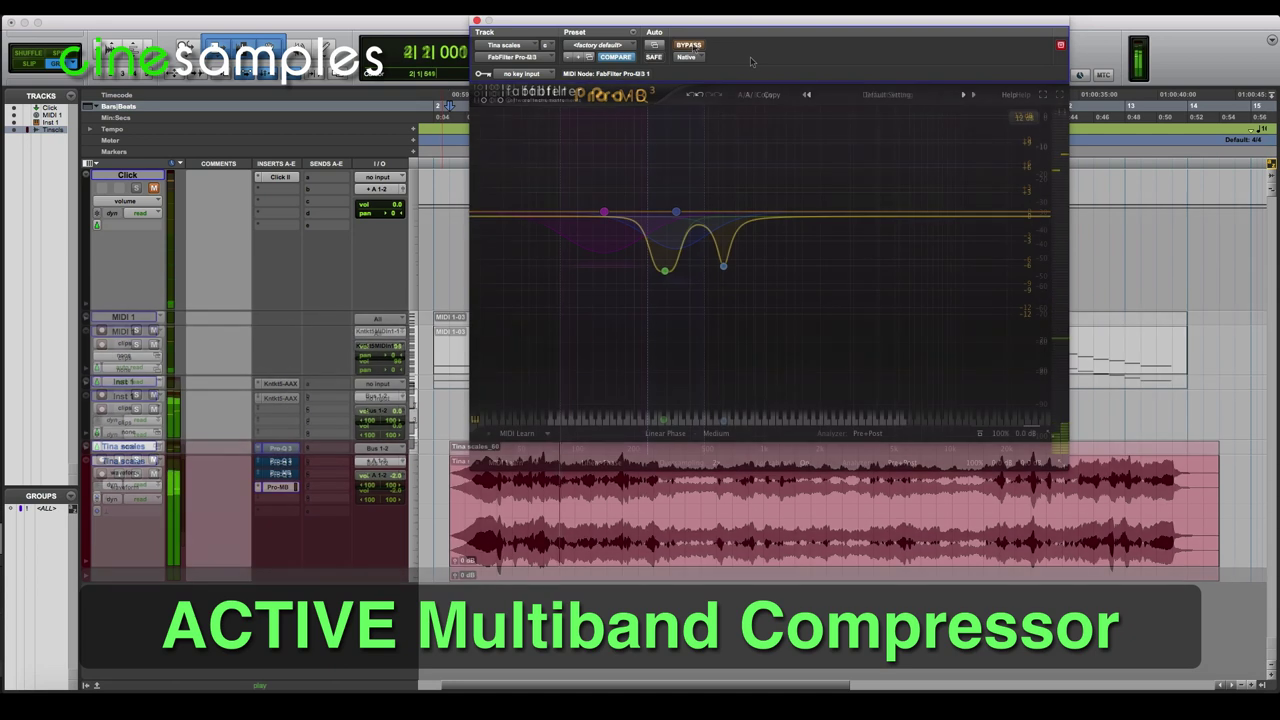
Compare the scale played through the Pro-Q 3 static EQ, toggling its bypass, and through the Pro-MB multiband compressor.
{"action": "left_click", "coordinate": [689, 45]}
{"action": "key", "text": "space"}
{"action": "left_click", "coordinate": [689, 45]}
{"action": "key", "text": "space"}
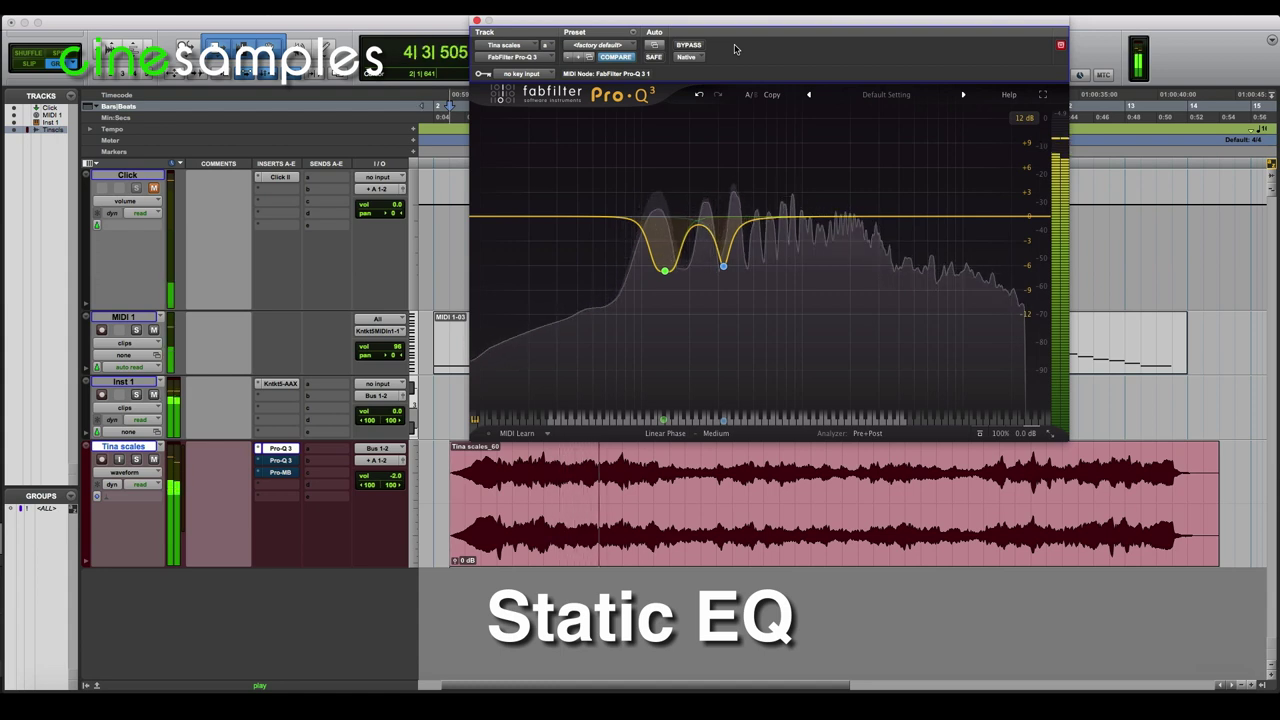
{"action": "key", "text": "space"}
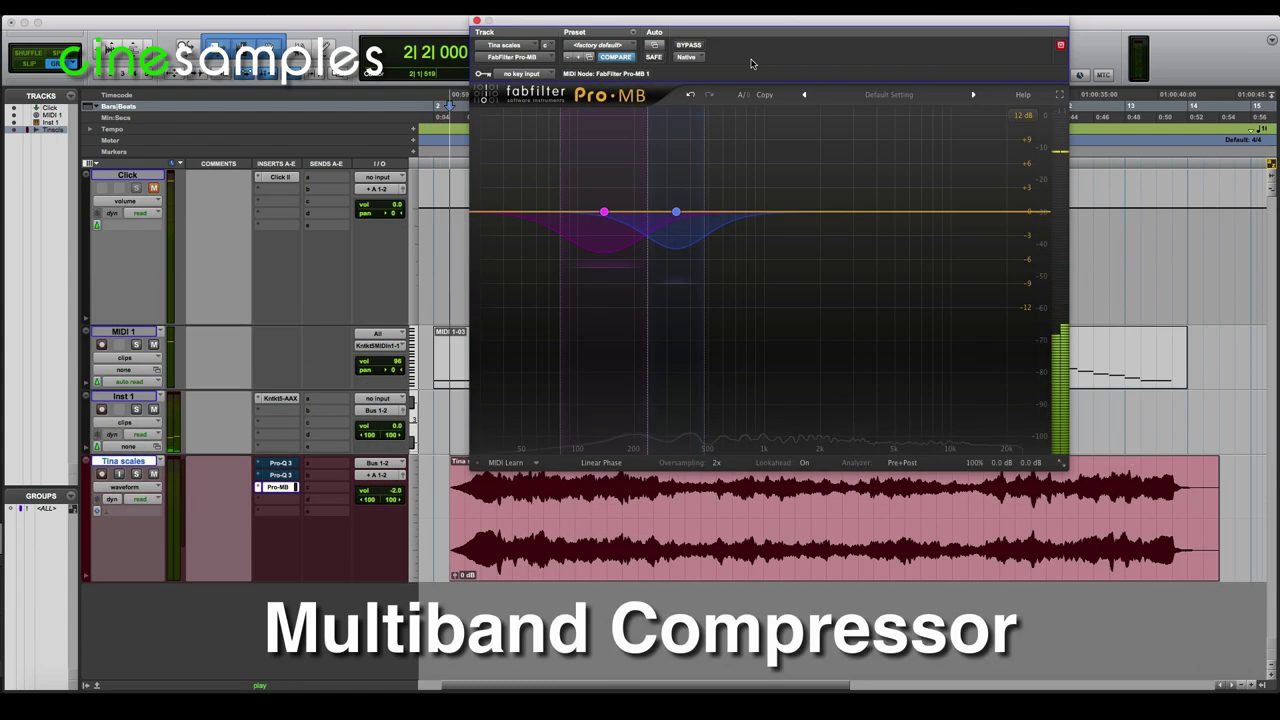
{"action": "key", "text": "space"}
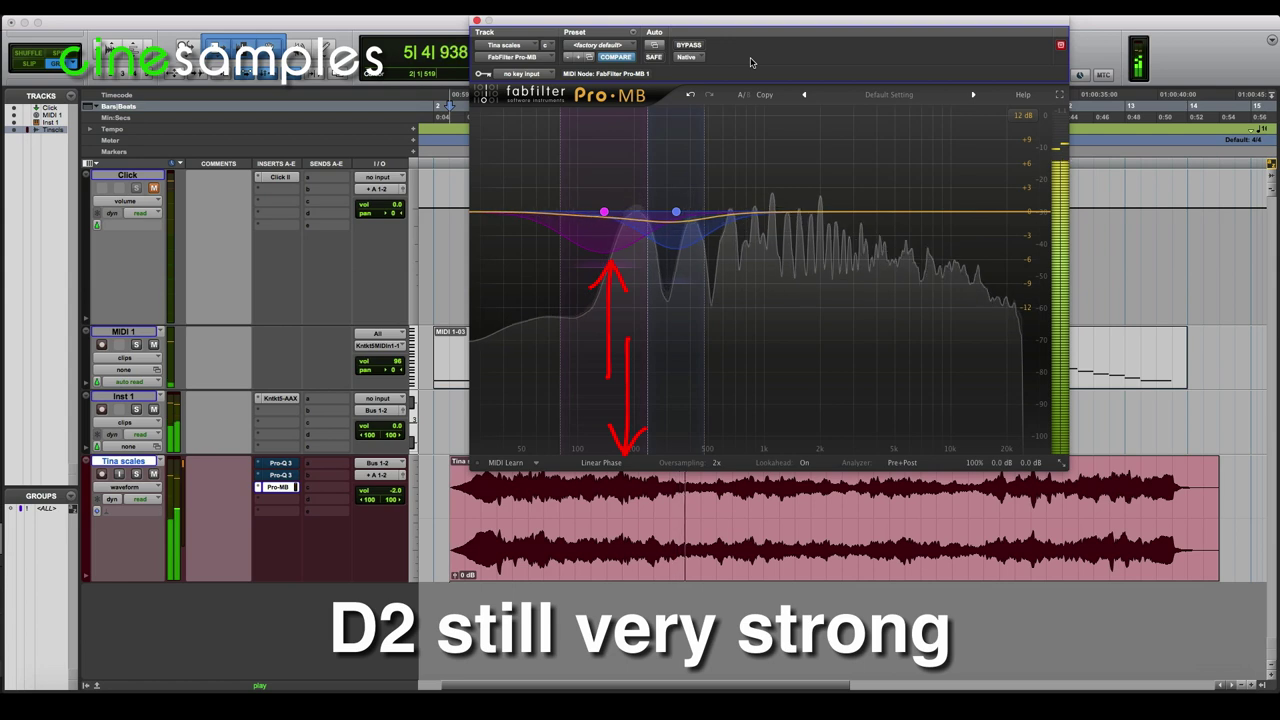
{"action": "key", "text": "space"}
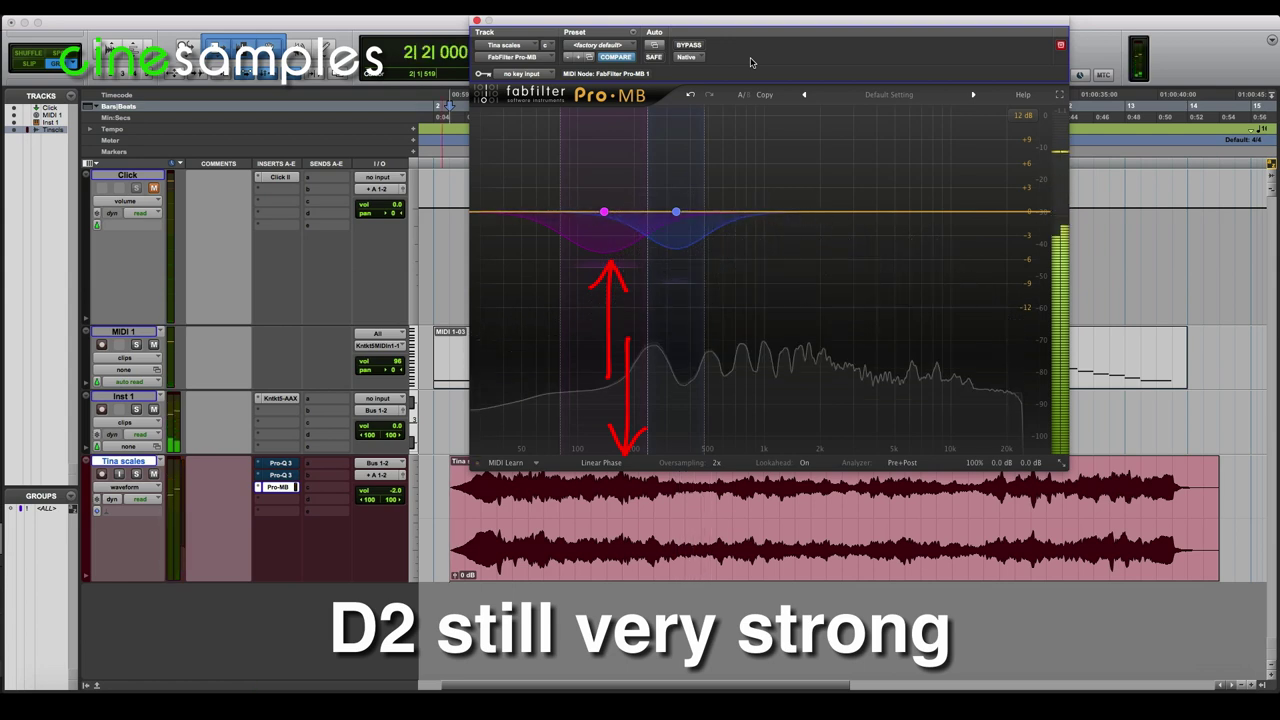
Try a stronger compression range on Pro-MB's magenta low band while the scale plays.
{"action": "left_click", "coordinate": [604, 212]}
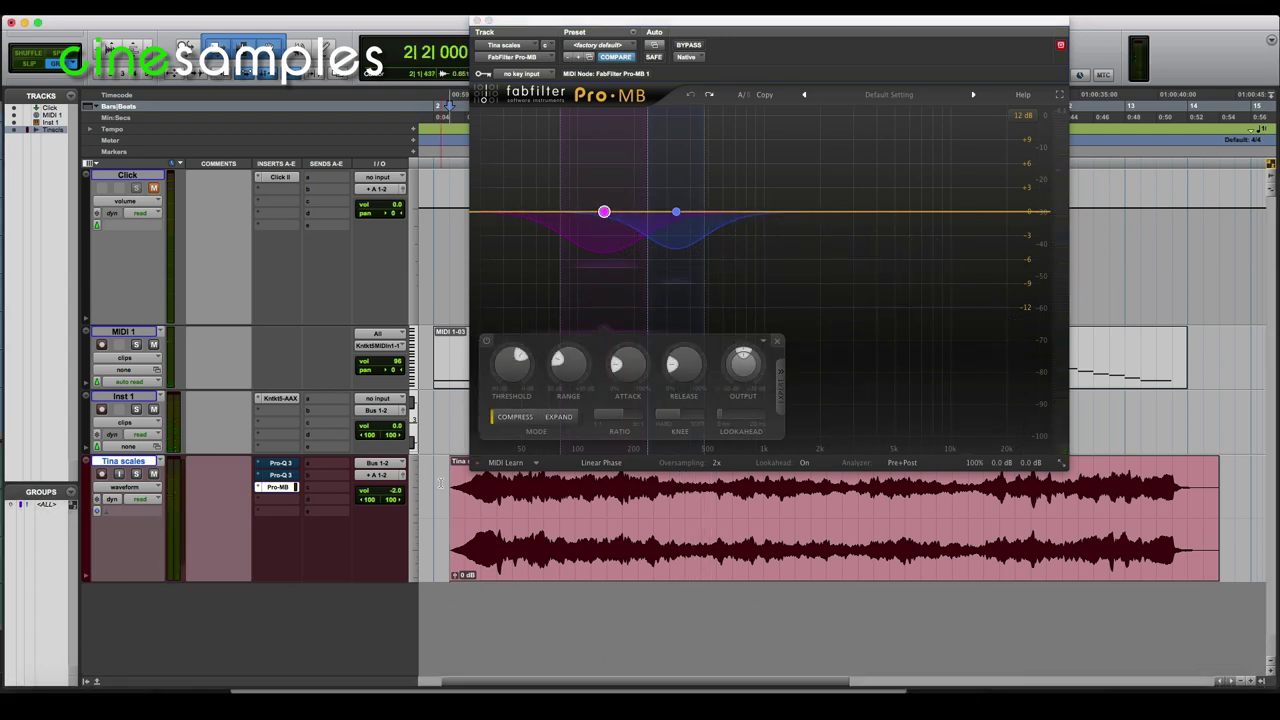
{"action": "key", "text": "space"}
{"action": "left_click_drag", "start_coordinate": [572, 369], "coordinate": [571, 403]}
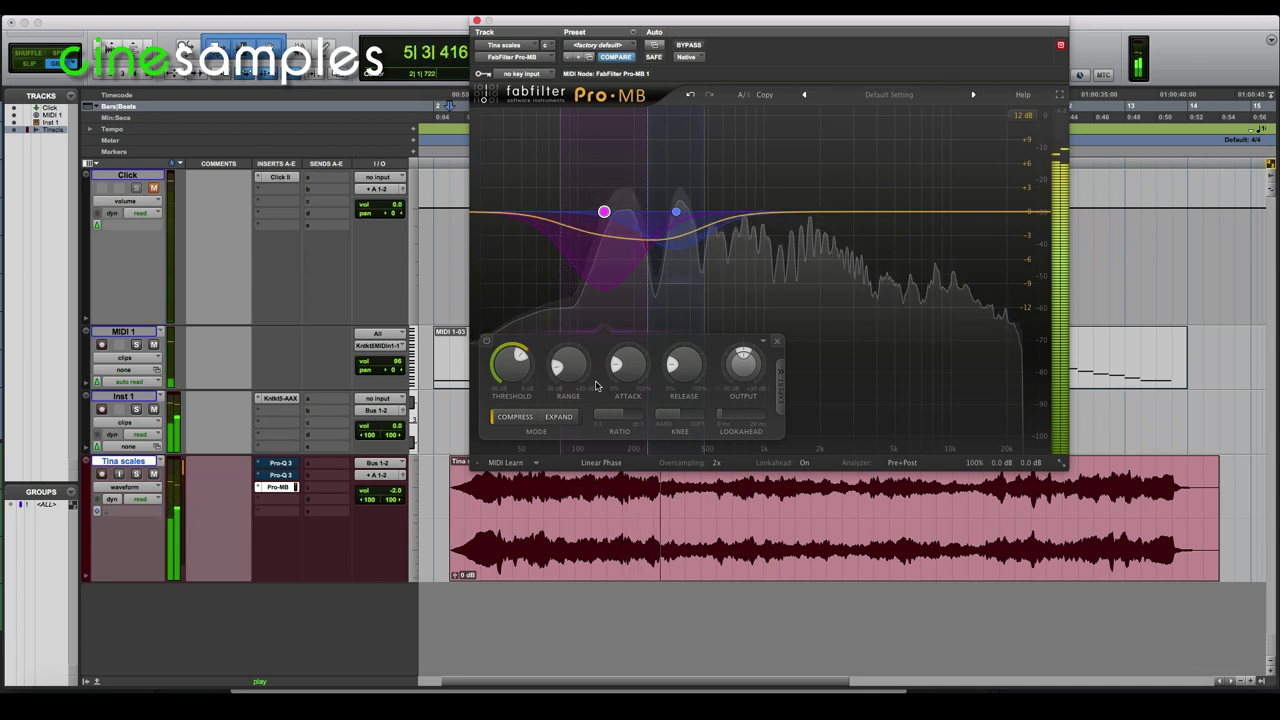
{"action": "key", "text": "space"}
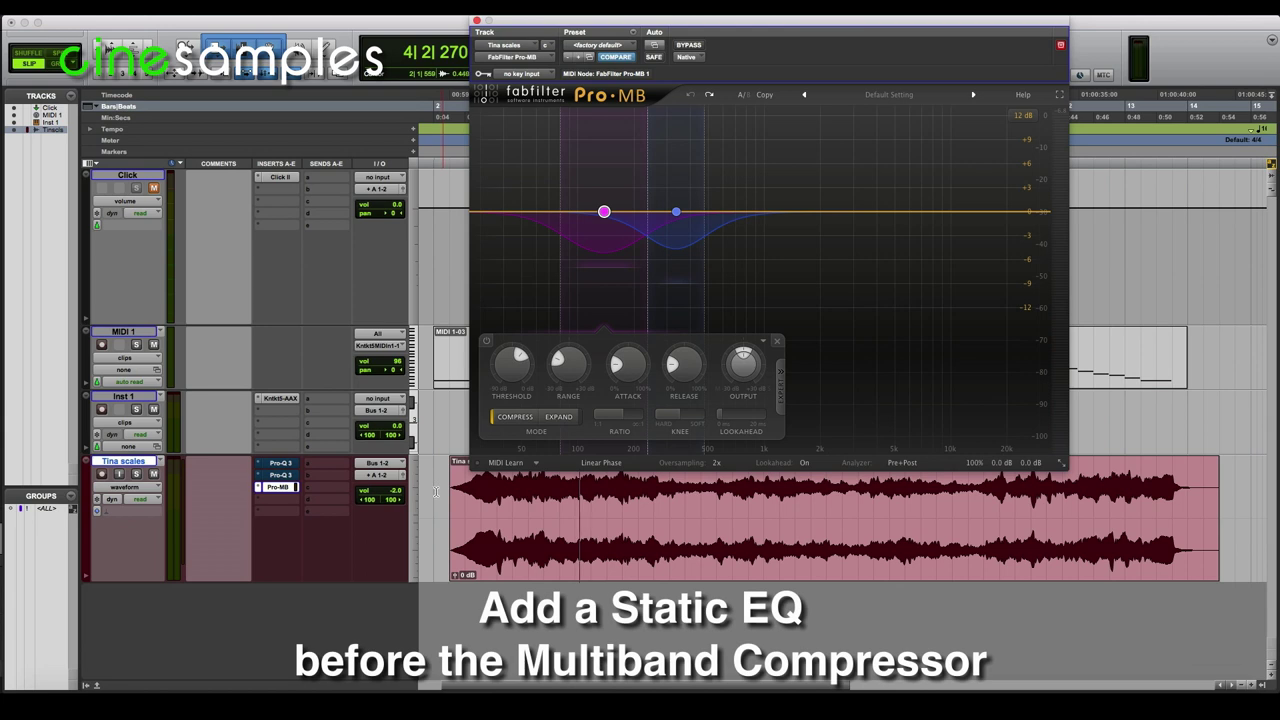
Cut band 2 by about 5.93 dB in the second Pro-Q 3 on the Tina scales track while the scale plays.
{"action": "left_click", "coordinate": [280, 476]}
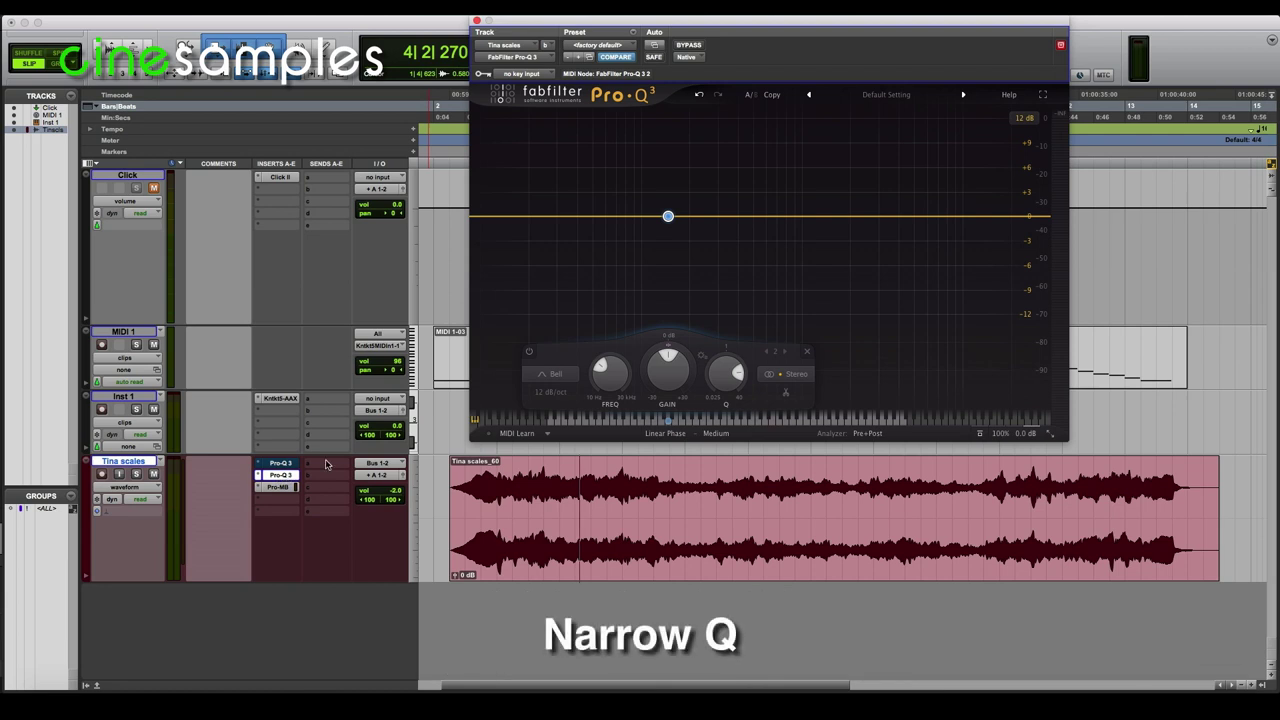
{"action": "key", "text": "space"}
{"action": "left_click_drag", "start_coordinate": [657, 389], "coordinate": [661, 441]}
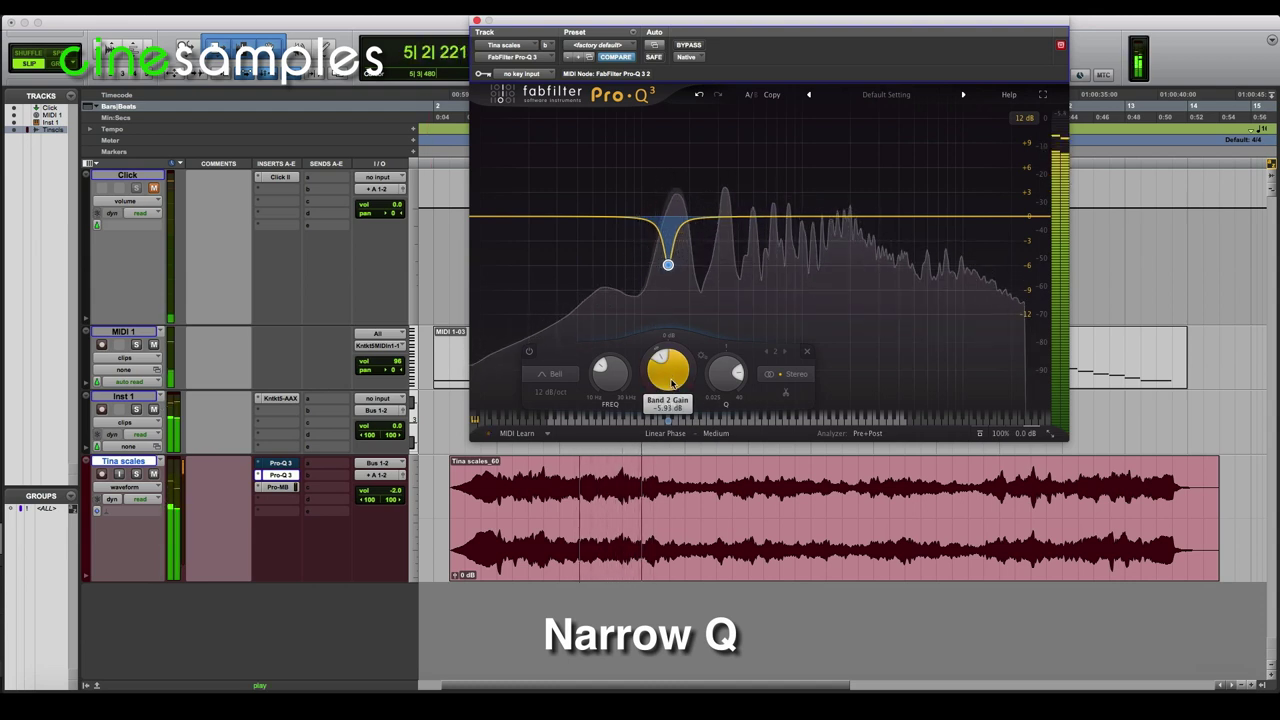
{"action": "key", "text": "space"}
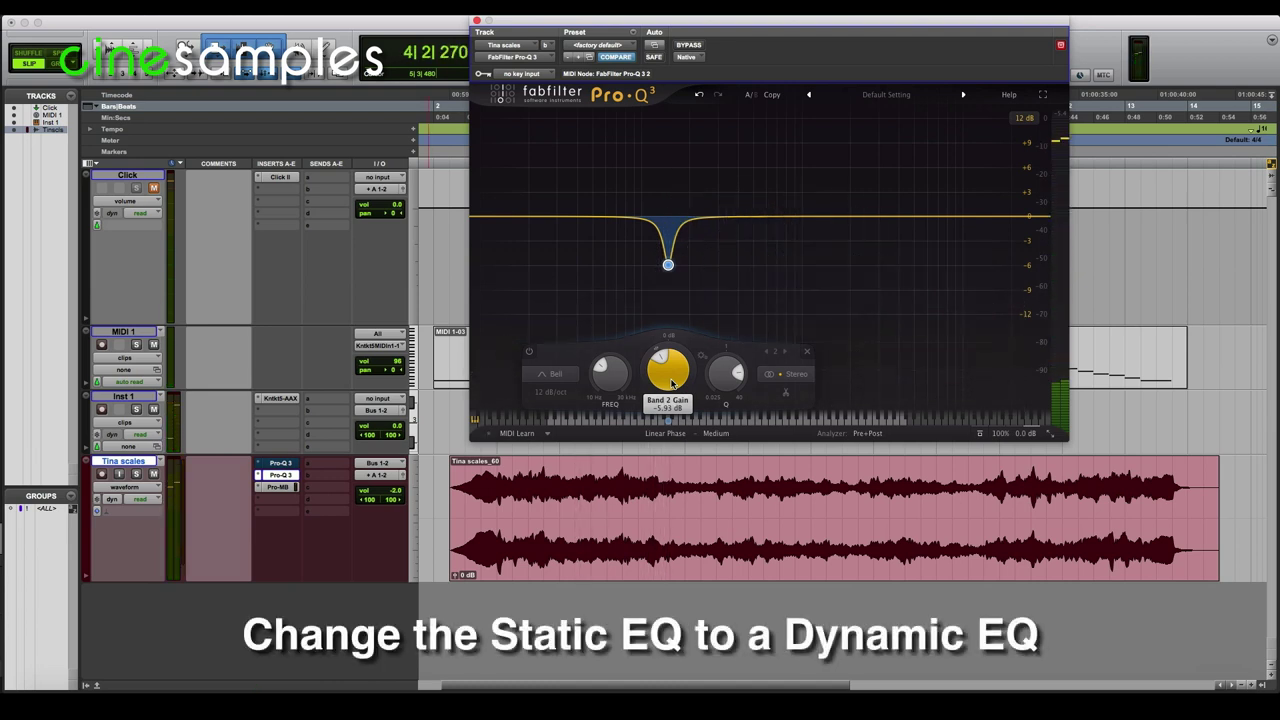
Turn the Pro-Q 3 band 2 cut into a dynamic one with a range of about -6.69 dB and audition the scale.
{"action": "left_click_drag", "start_coordinate": [672, 355], "coordinate": [657, 352]}
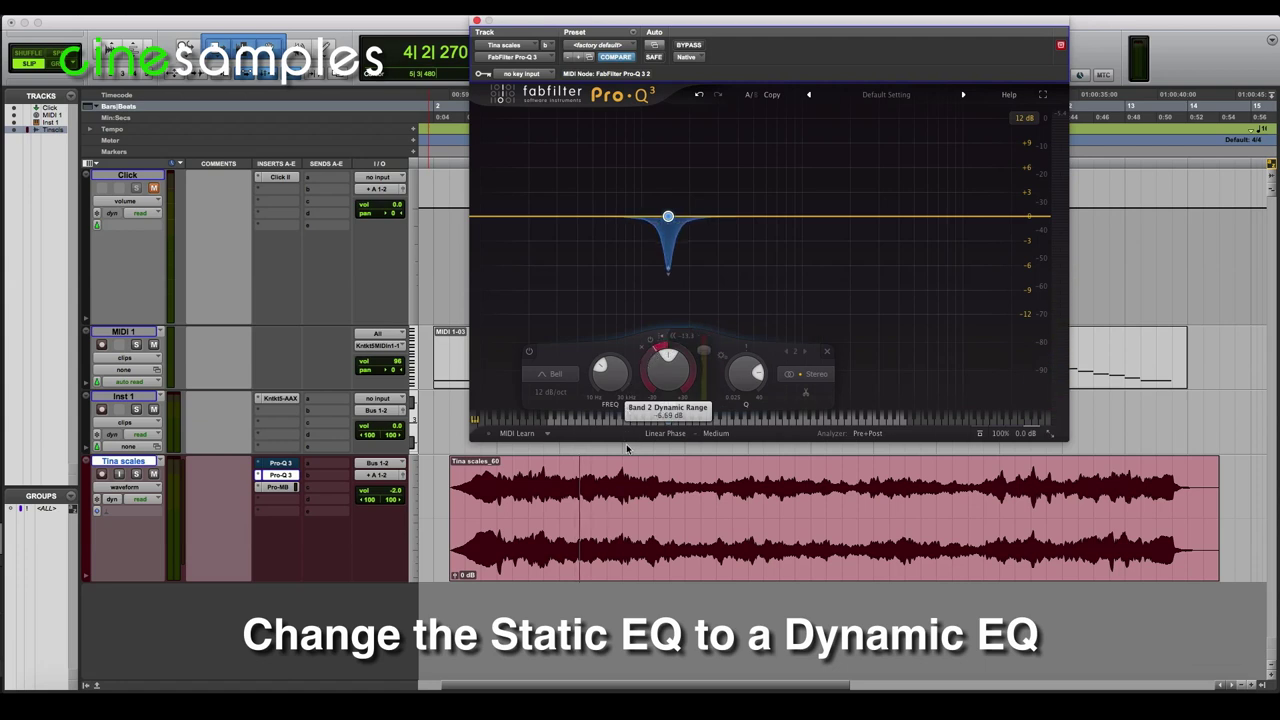
{"action": "key", "text": "space"}
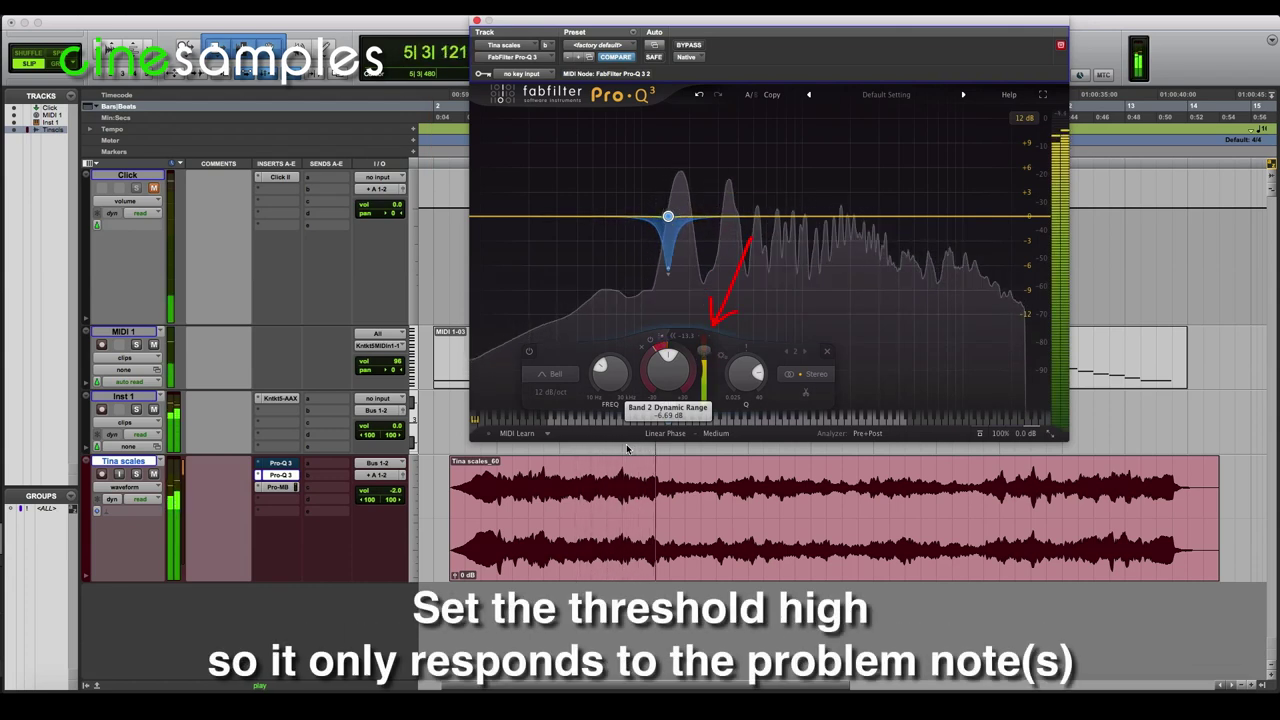
{"action": "left_click", "coordinate": [476, 488]}
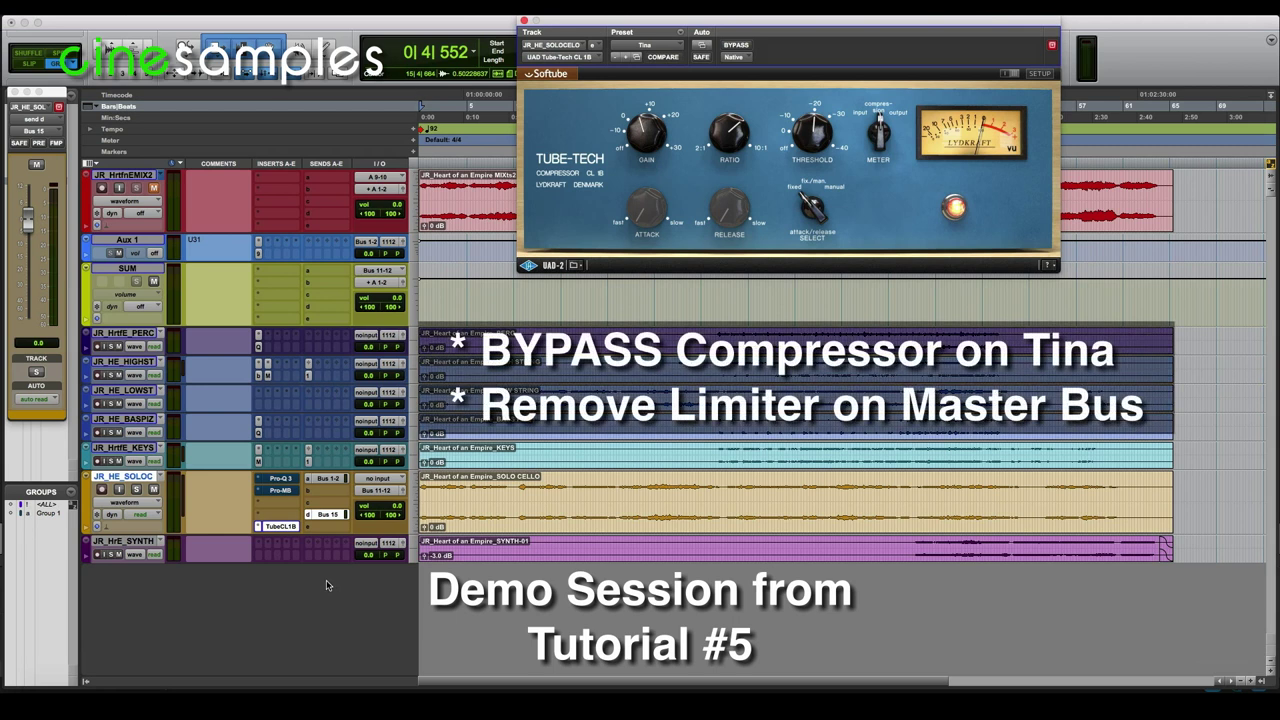
Bypass the TubeCL1B compressor on the solo cello track, and audition the cello in the full mix and soloed.
{"action": "left_click", "coordinate": [285, 527]}
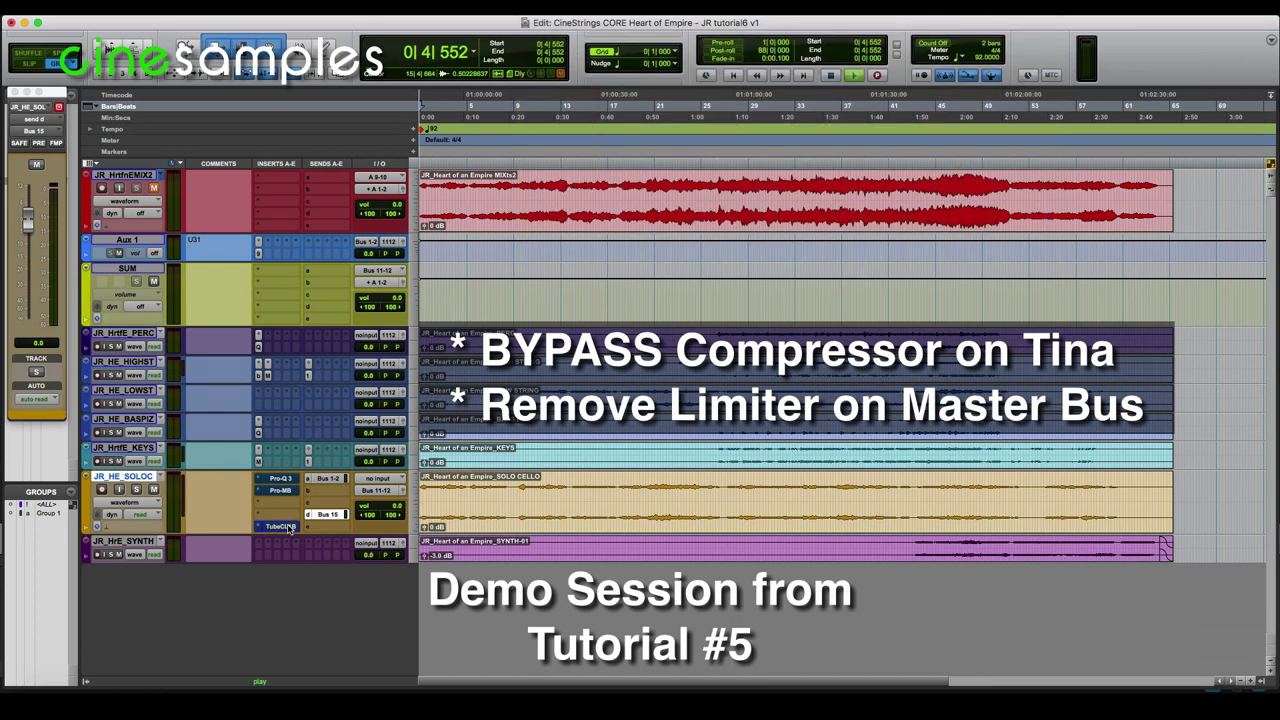
{"action": "key", "text": "space"}
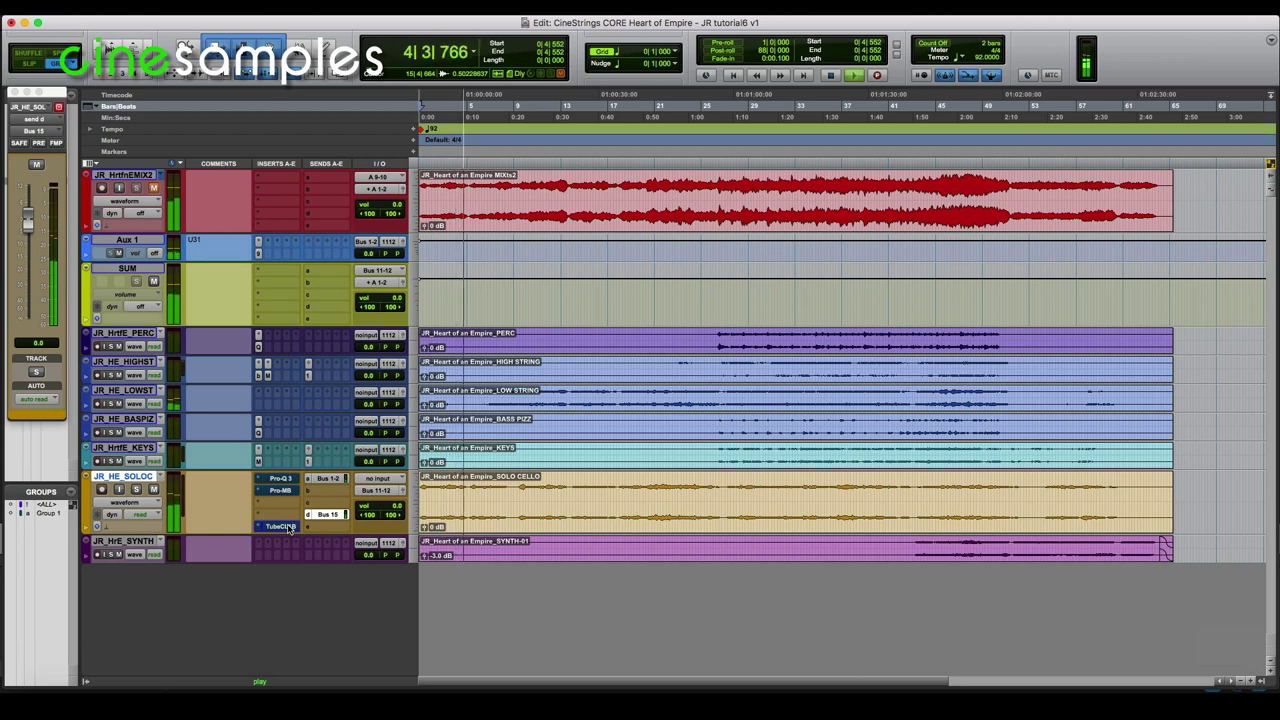
{"action": "key", "text": "space"}
{"action": "left_click", "coordinate": [136, 489]}
{"action": "key", "text": "space"}
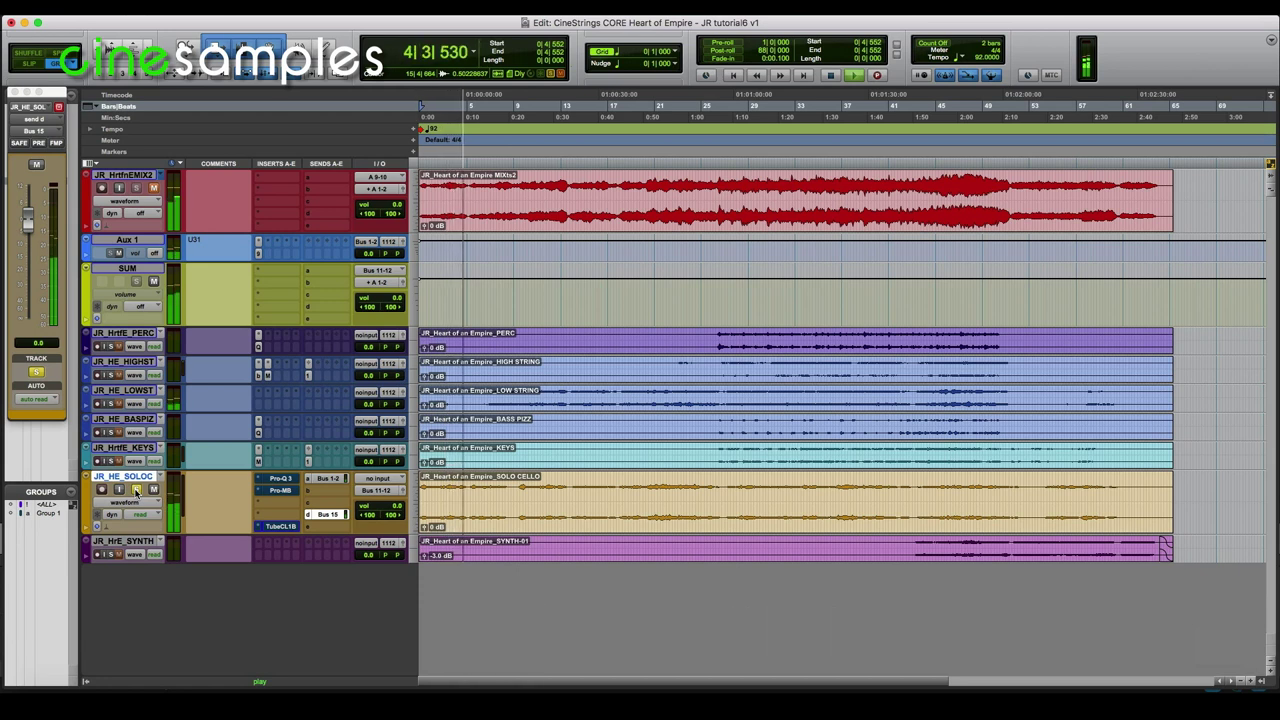
{"action": "key", "text": "space"}
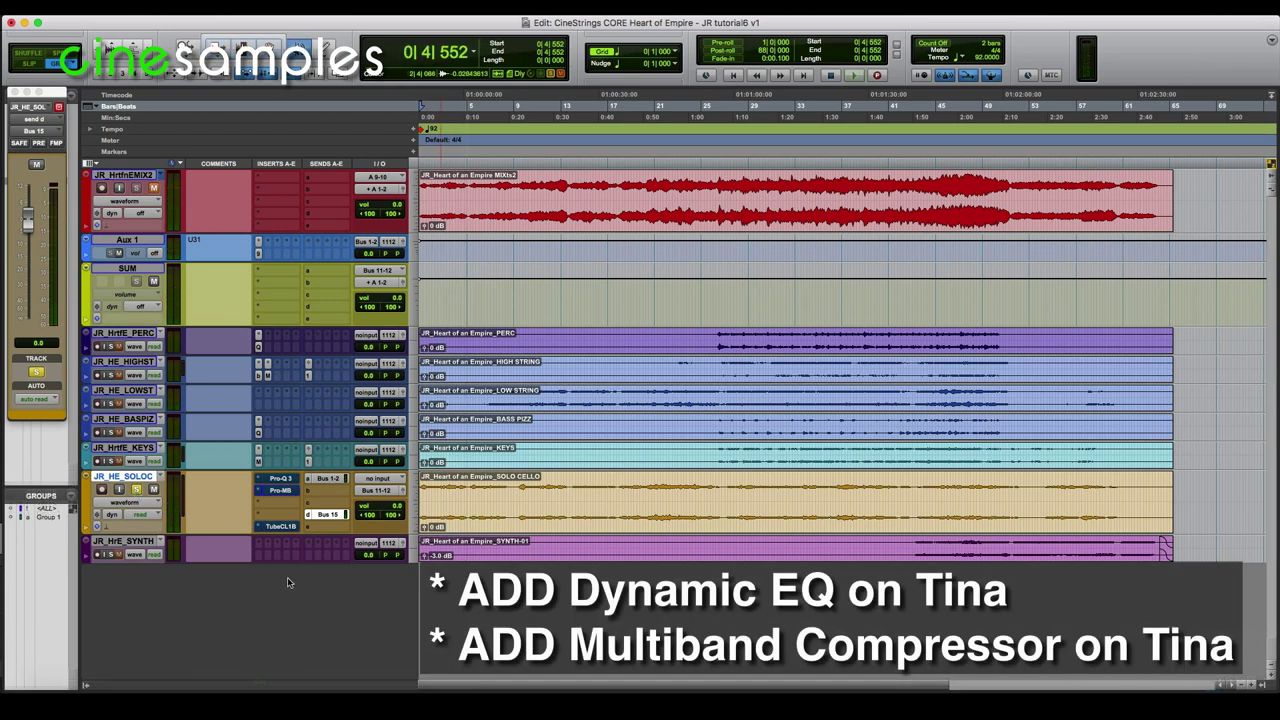
Enable Pro-Q 3 and Pro-MB on the solo cello track, audition it soloed and in the full mix, and display the Pro-Q 3 curve.
{"action": "left_click", "coordinate": [283, 491]}
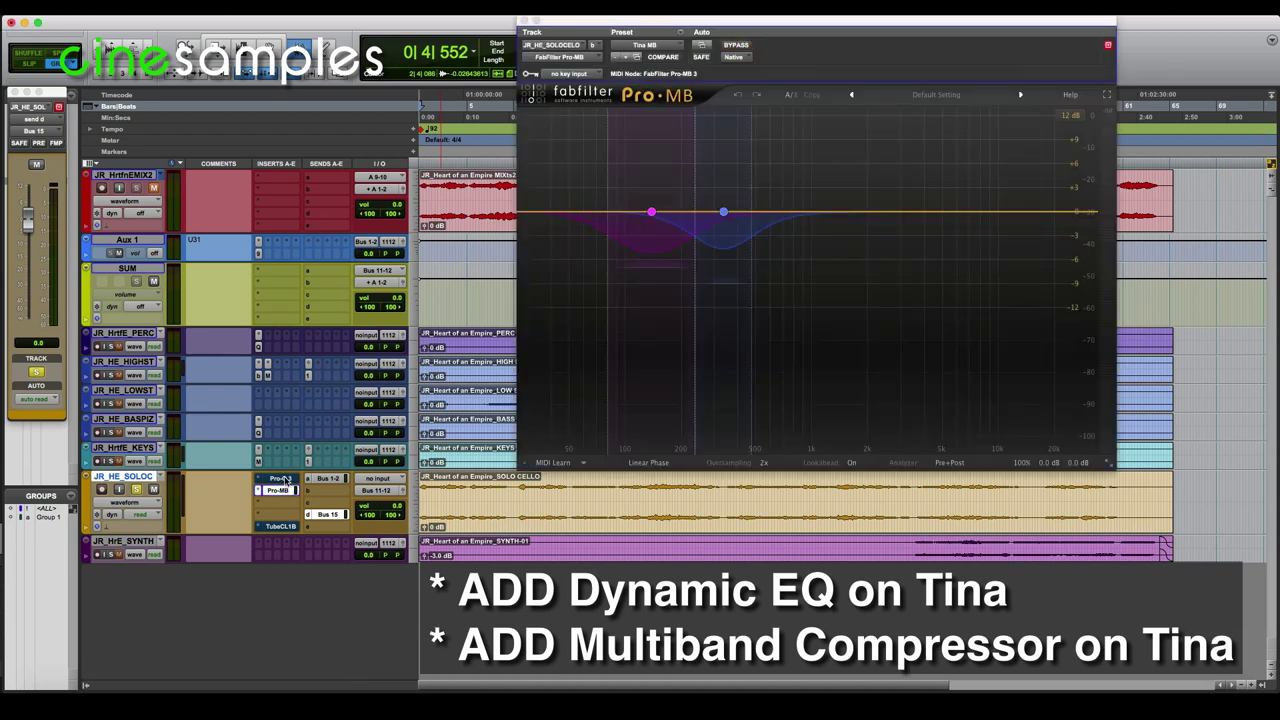
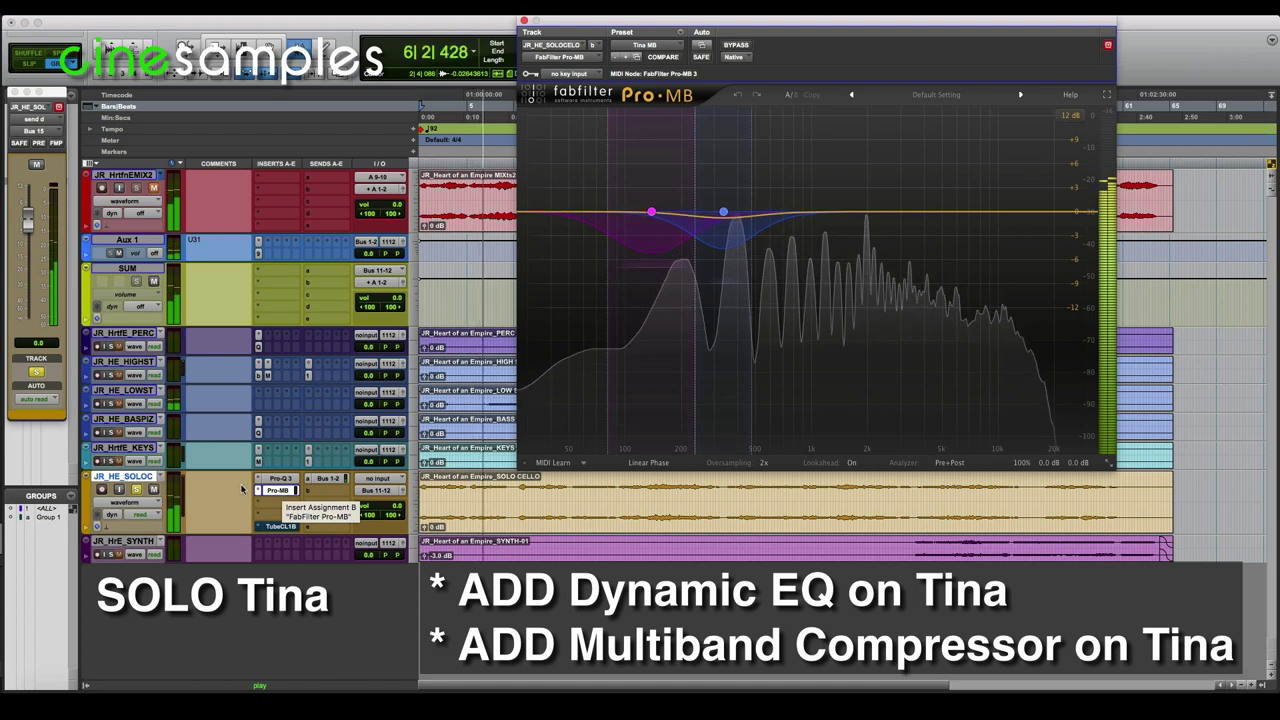
{"action": "left_click", "coordinate": [136, 489]}
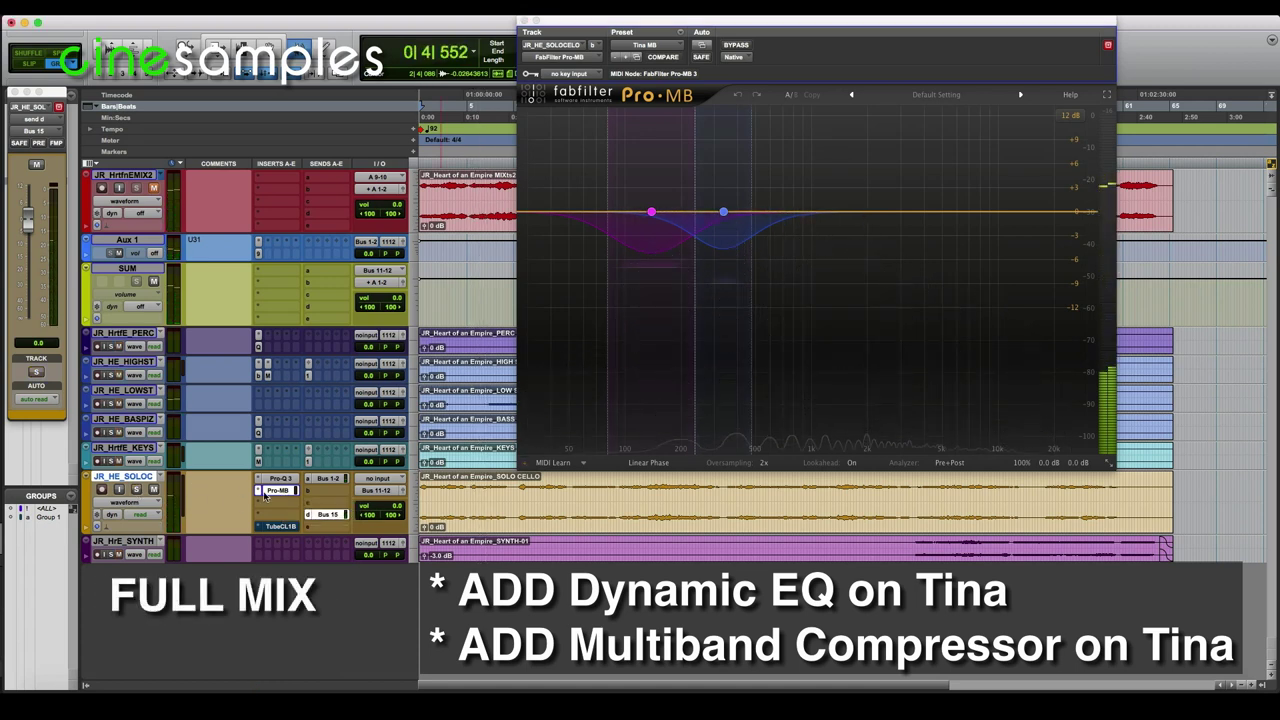
{"action": "key", "text": "space"}
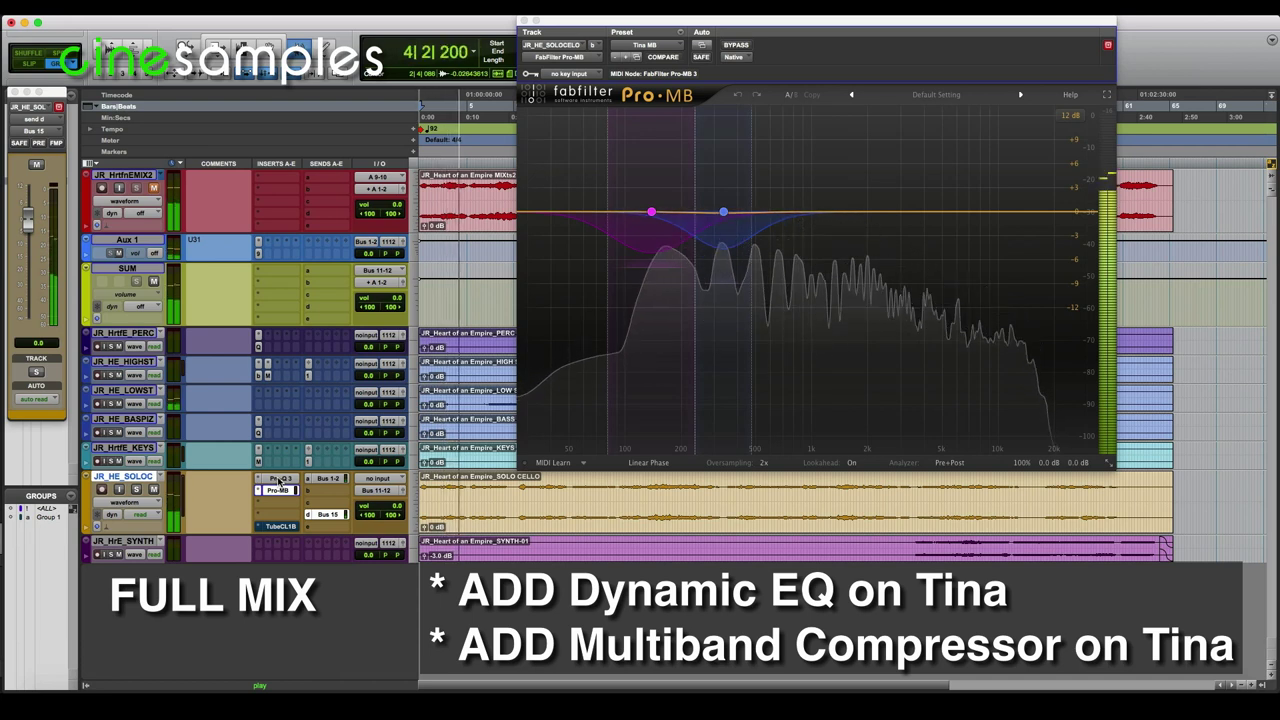
{"action": "left_click", "coordinate": [279, 479]}
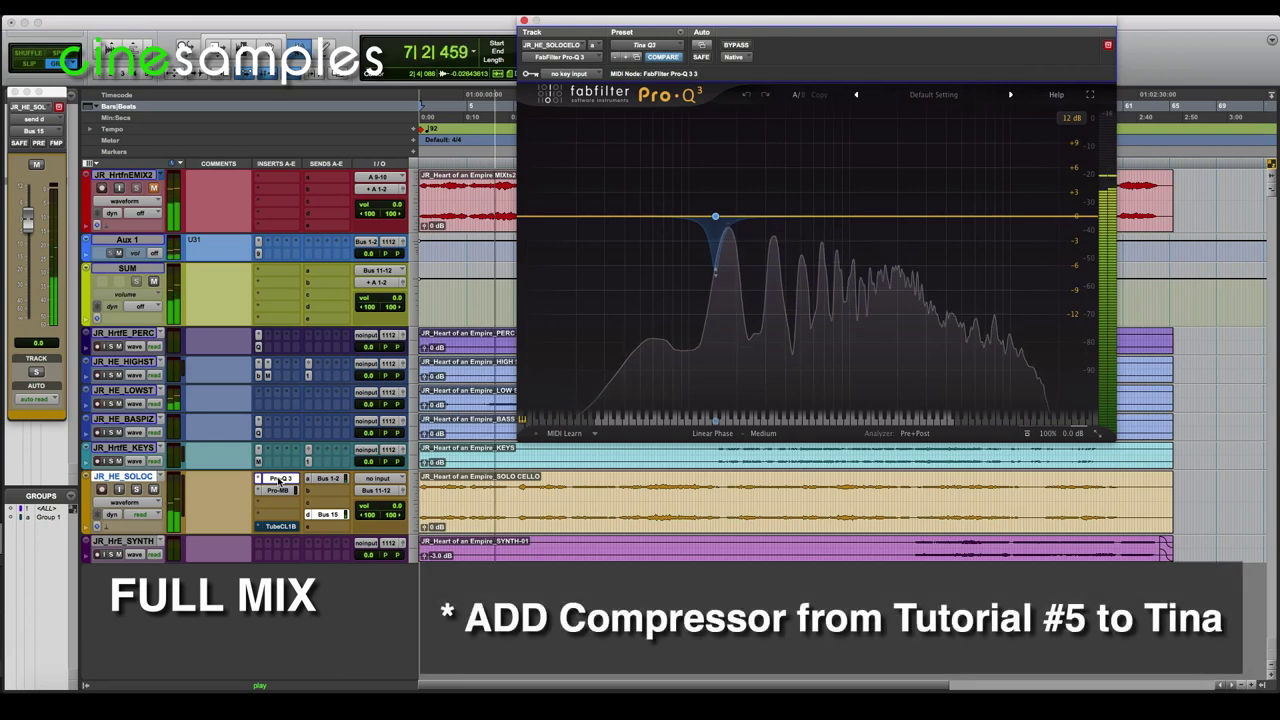
Reactivate the TubeCL1B compressor on the solo cello track and audition the cello in the mix and soloed.
{"action": "left_click", "coordinate": [282, 527]}
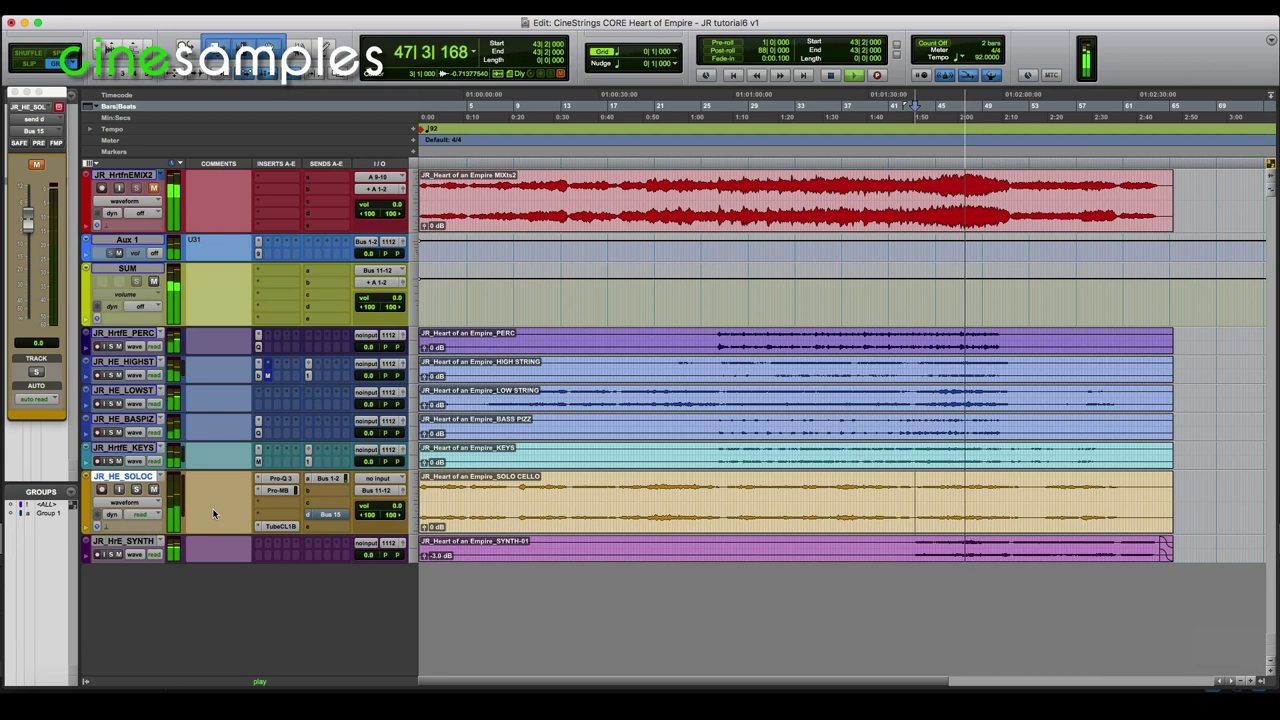
{"action": "key", "text": "space"}
{"action": "left_click", "coordinate": [136, 489]}
{"action": "key", "text": "space"}
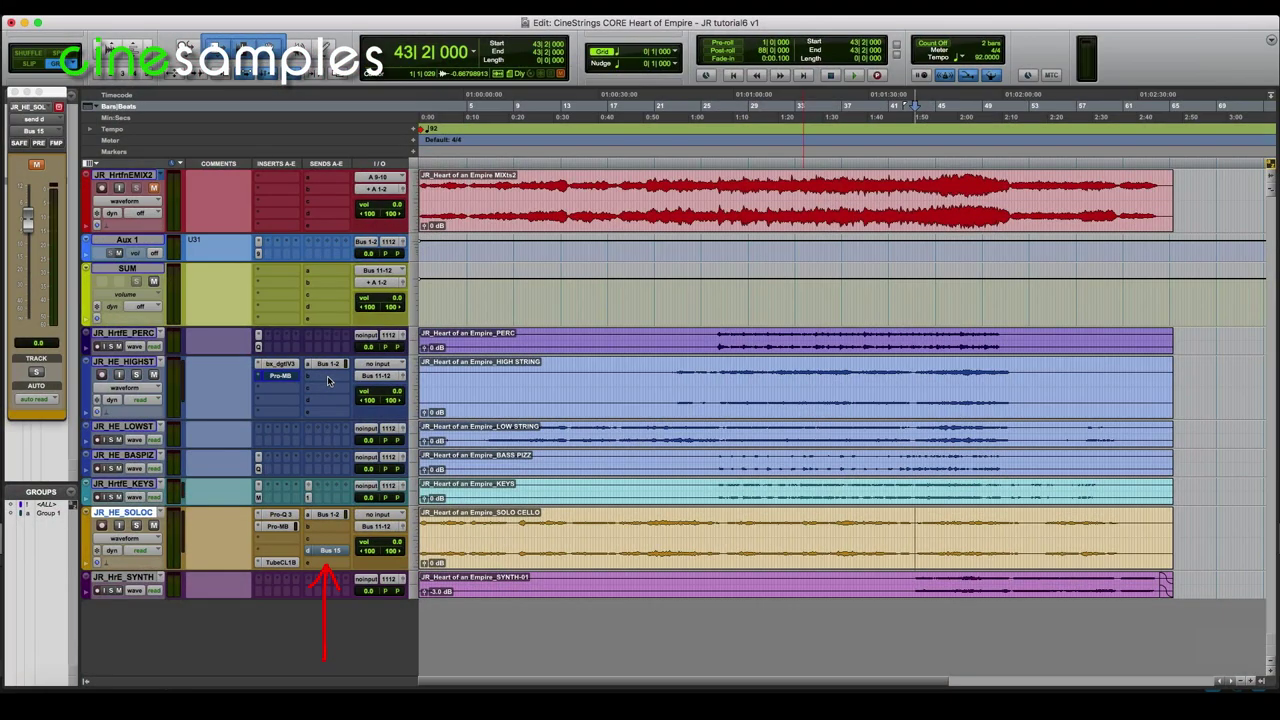
Activate the solo cello's Bus 15 send and the high strings' Pro-MB, with Bus 15 (Mono) as its key input.
{"action": "left_click", "coordinate": [329, 552]}
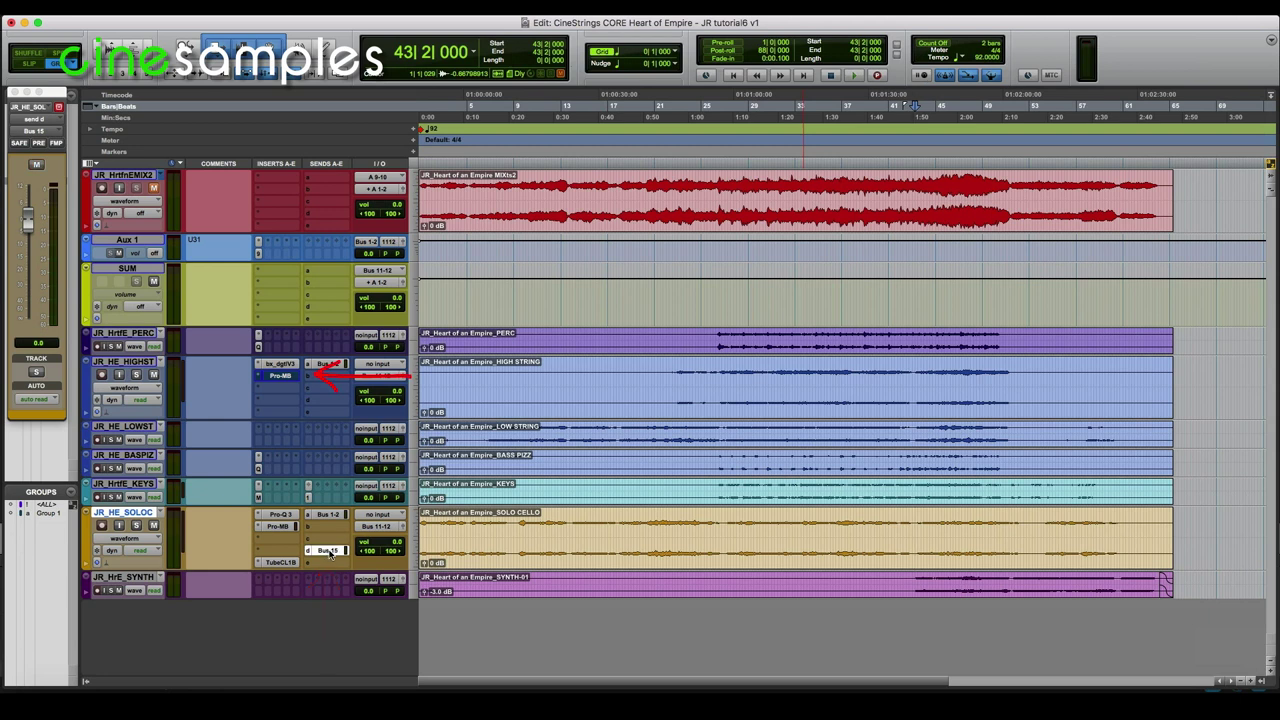
{"action": "left_click", "coordinate": [284, 376]}
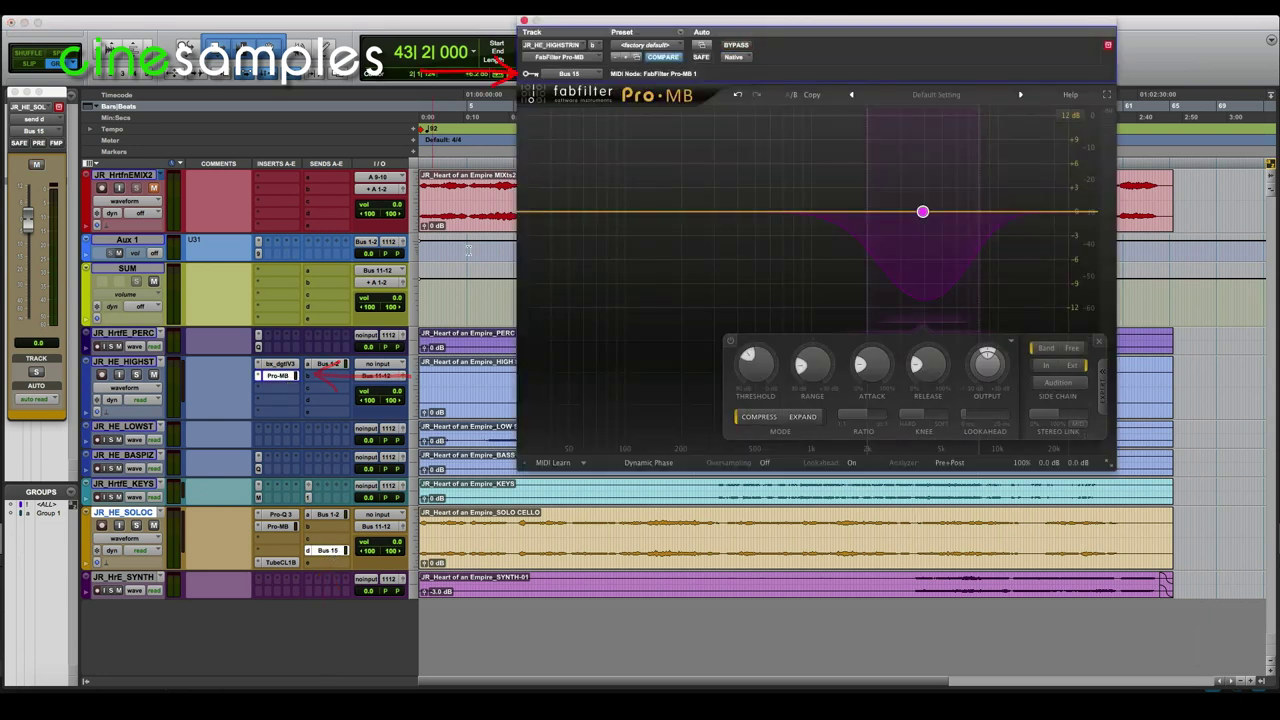
{"action": "left_click", "coordinate": [563, 78]}
{"action": "mouse_move", "coordinate": [566, 75]}
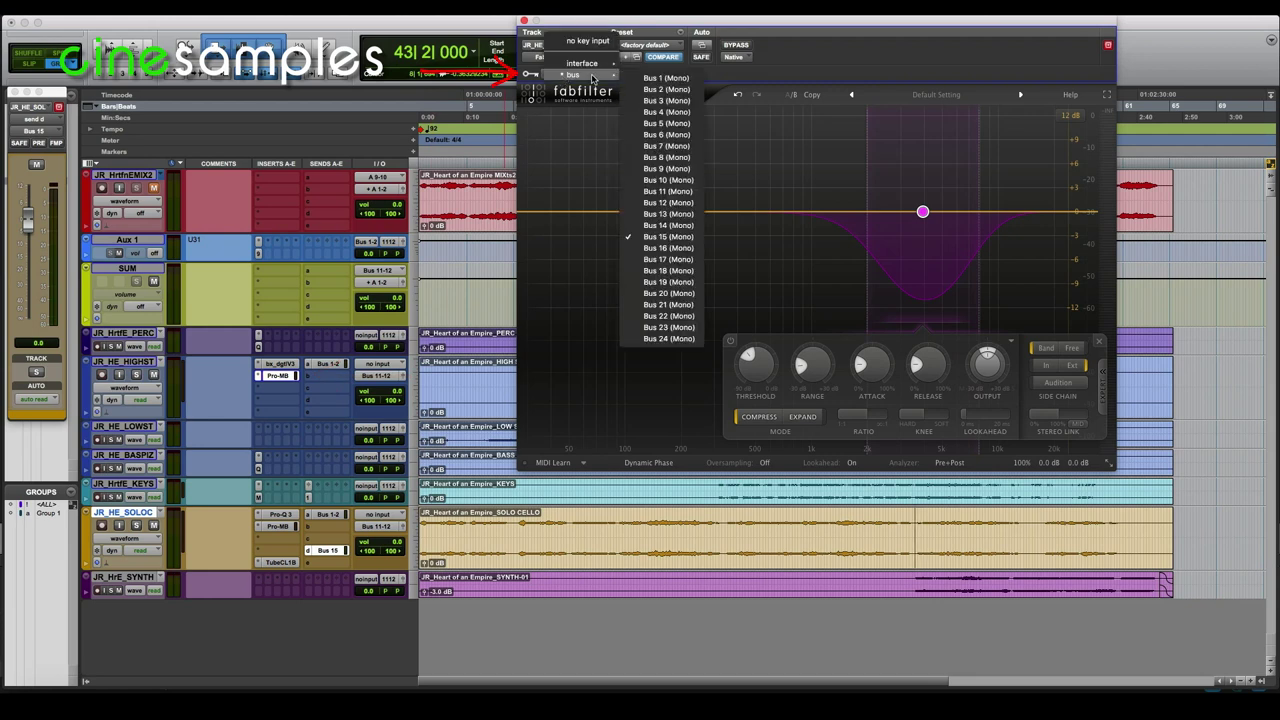
{"action": "left_click", "coordinate": [668, 237]}
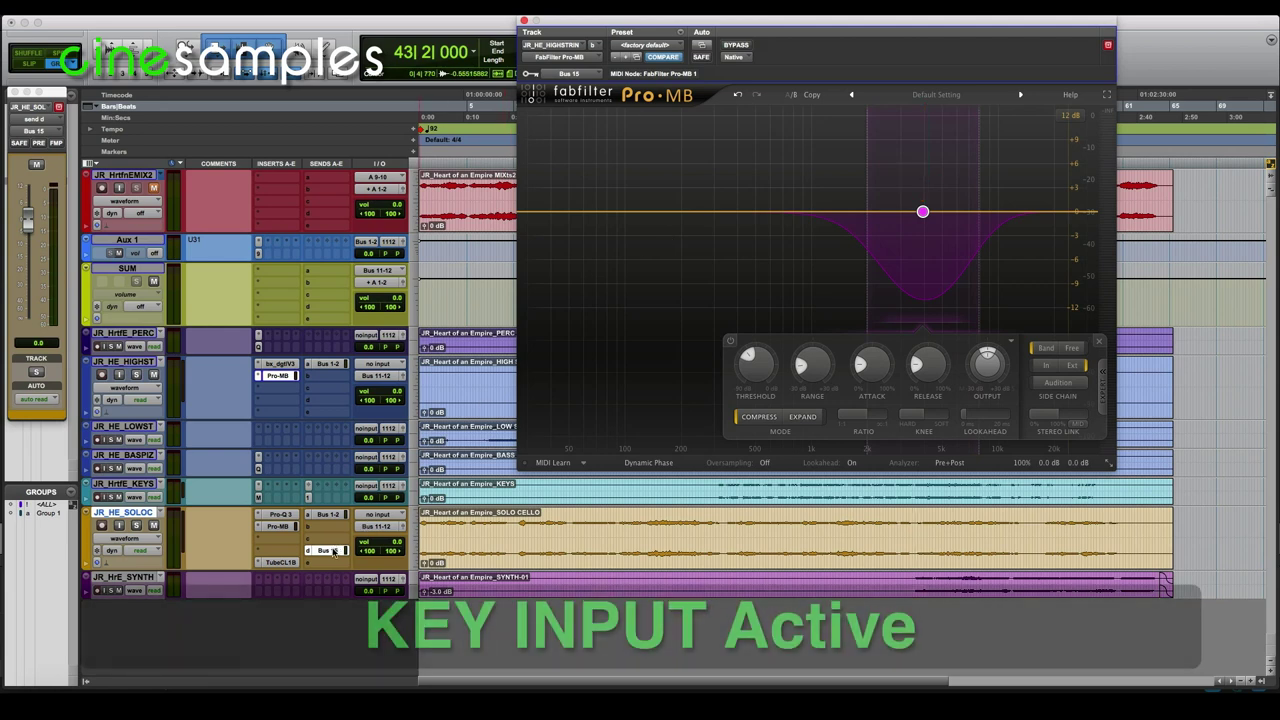
Play the mix and compare the high strings' Pro-MB with the cello's Bus 15 key send active and muted.
{"action": "key", "text": "space"}
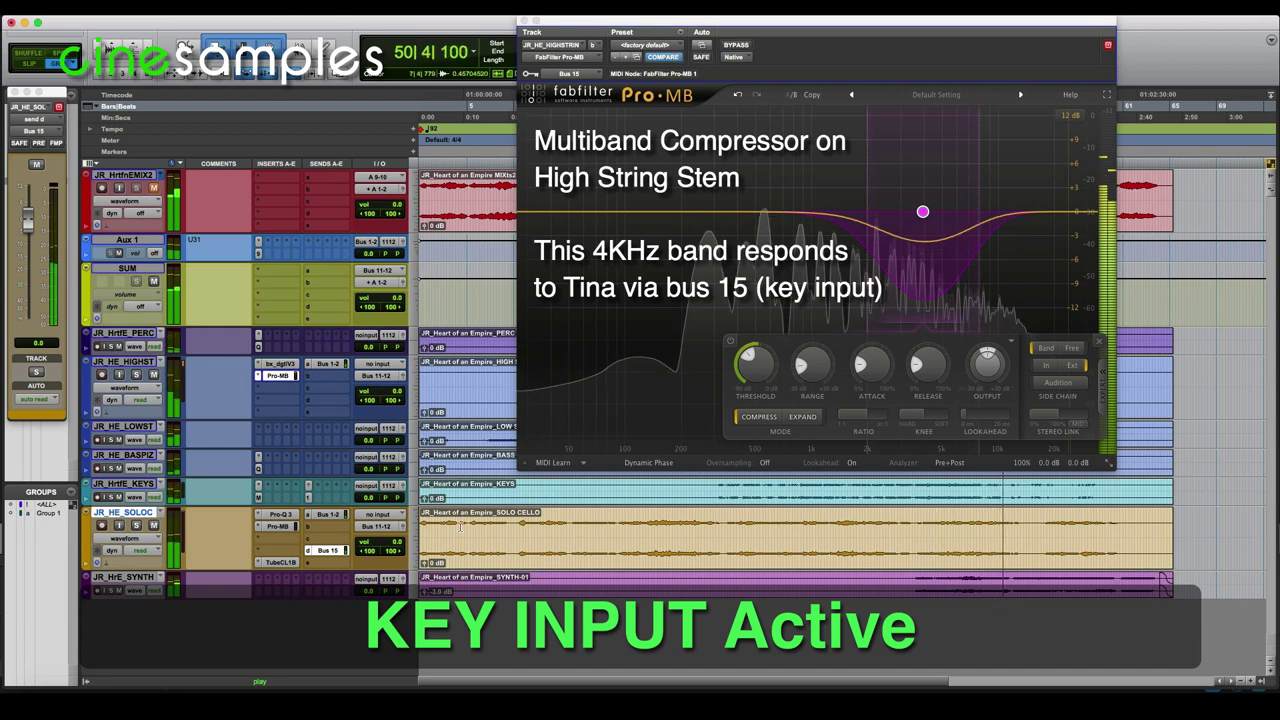
{"action": "left_click", "coordinate": [328, 550], "text": "ctrl+super"}
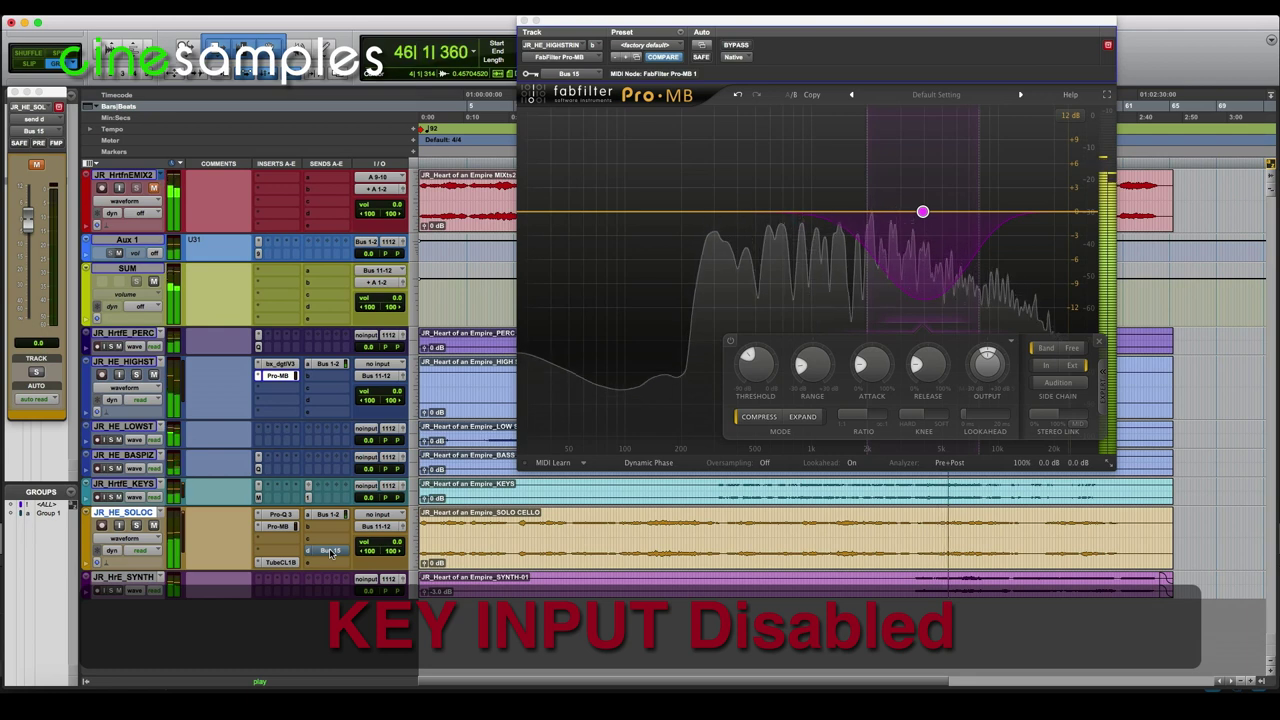
{"action": "left_click", "coordinate": [330, 551]}
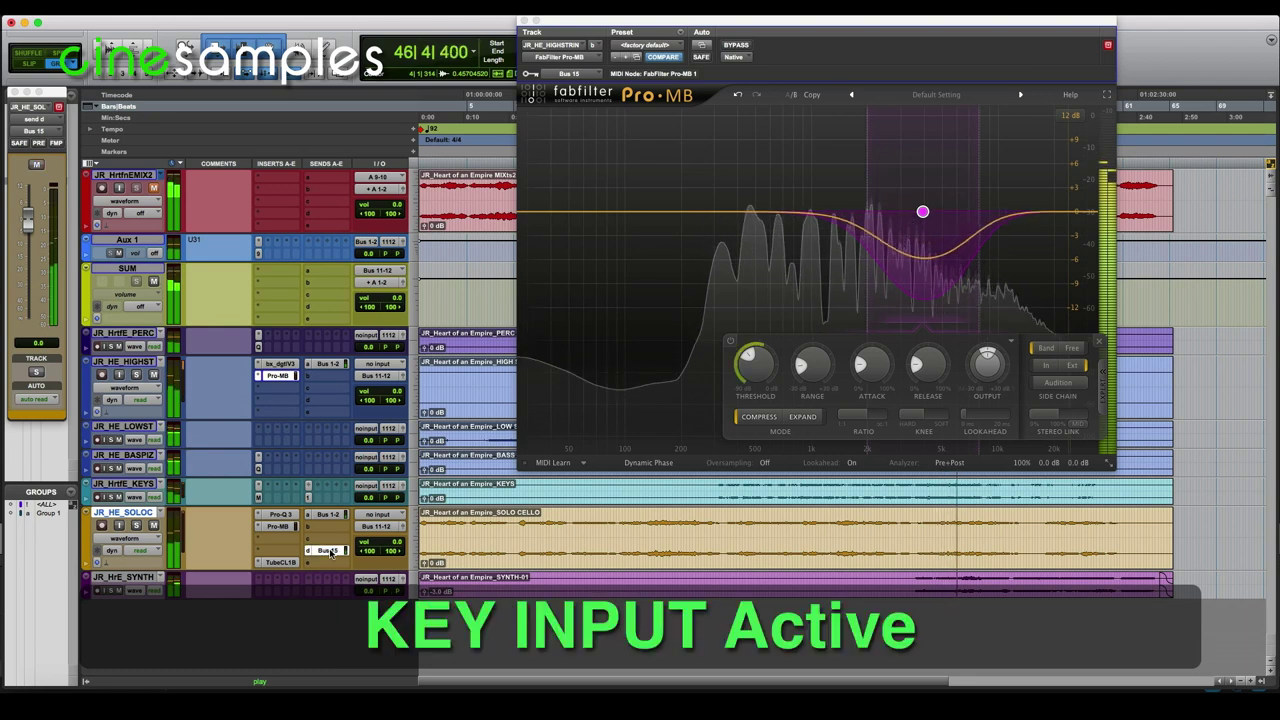